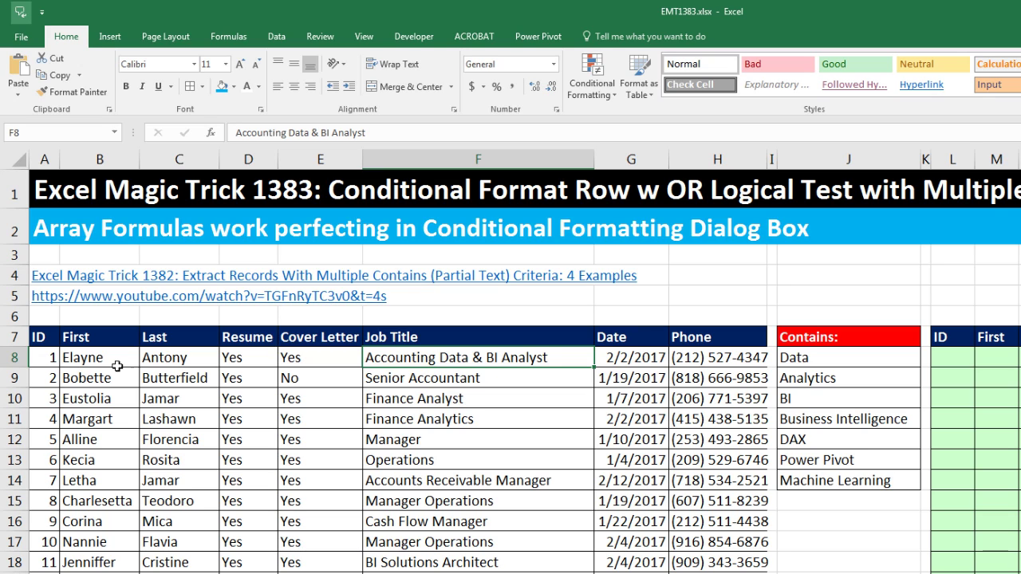
Examine the first two applicant records in rows 8 and 9 across all fields, especially their job titles
drag(47, 358, 757, 360)
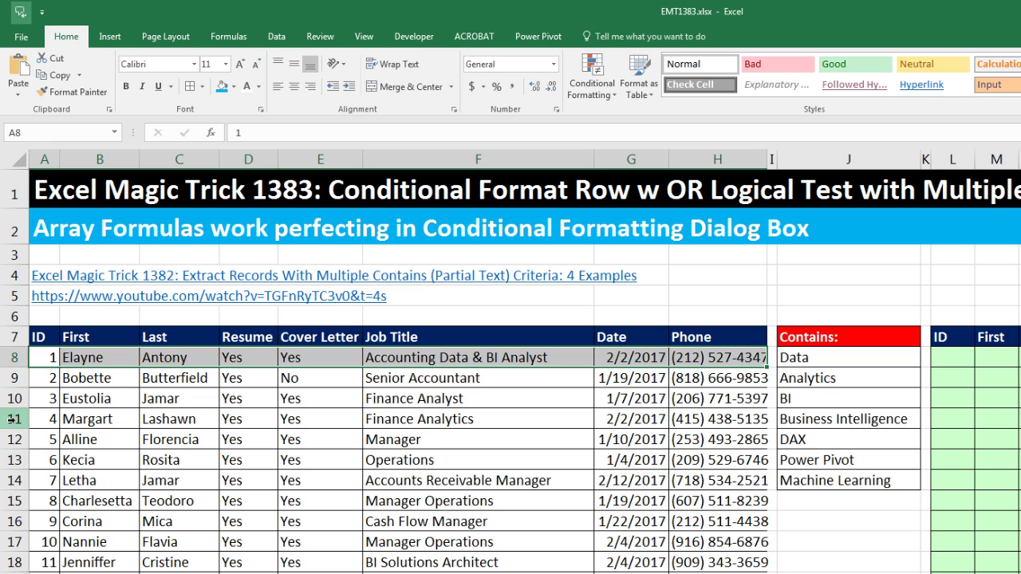
drag(48, 380, 701, 380)
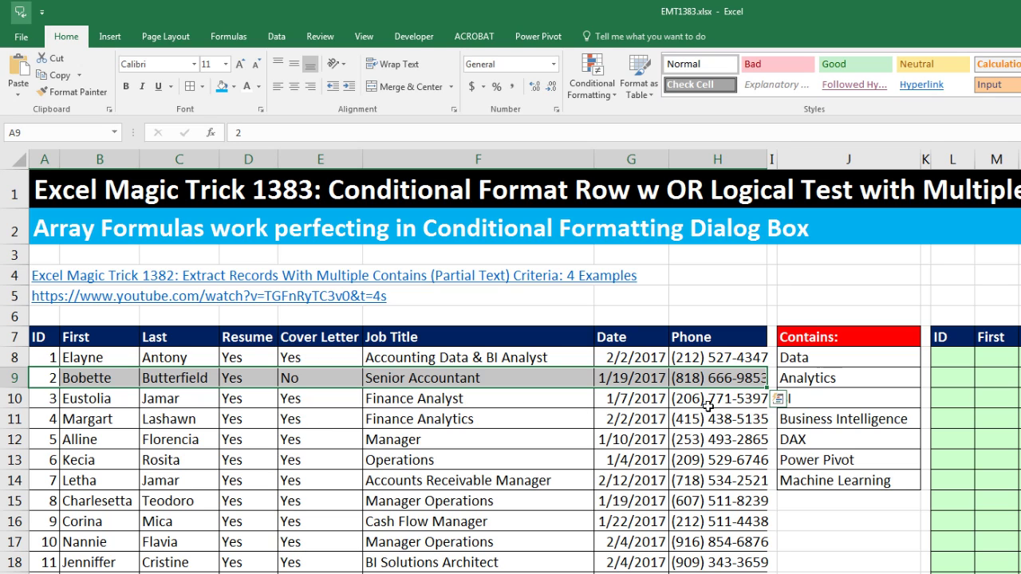
click(40, 357)
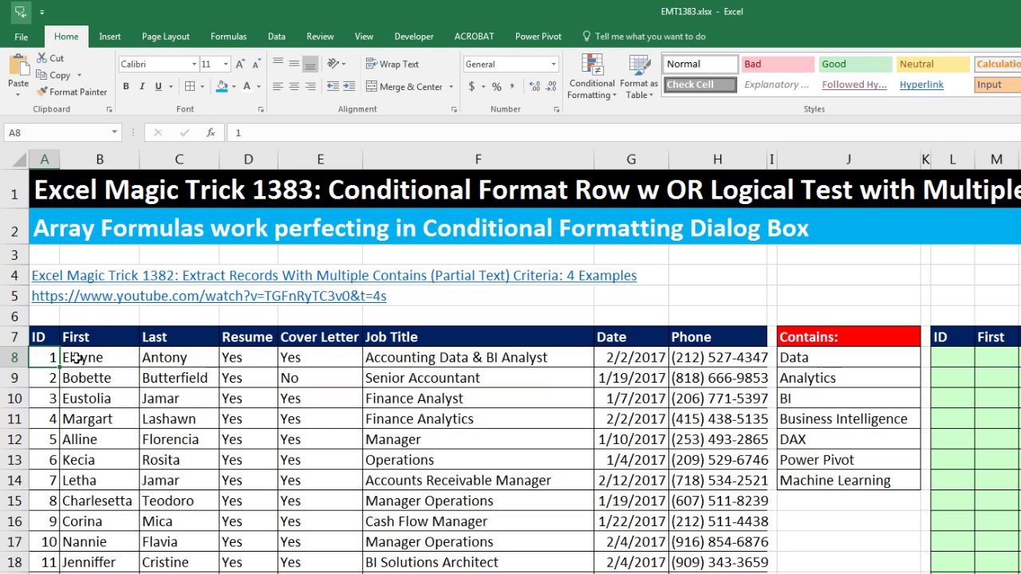
click(76, 358)
click(211, 358)
click(238, 364)
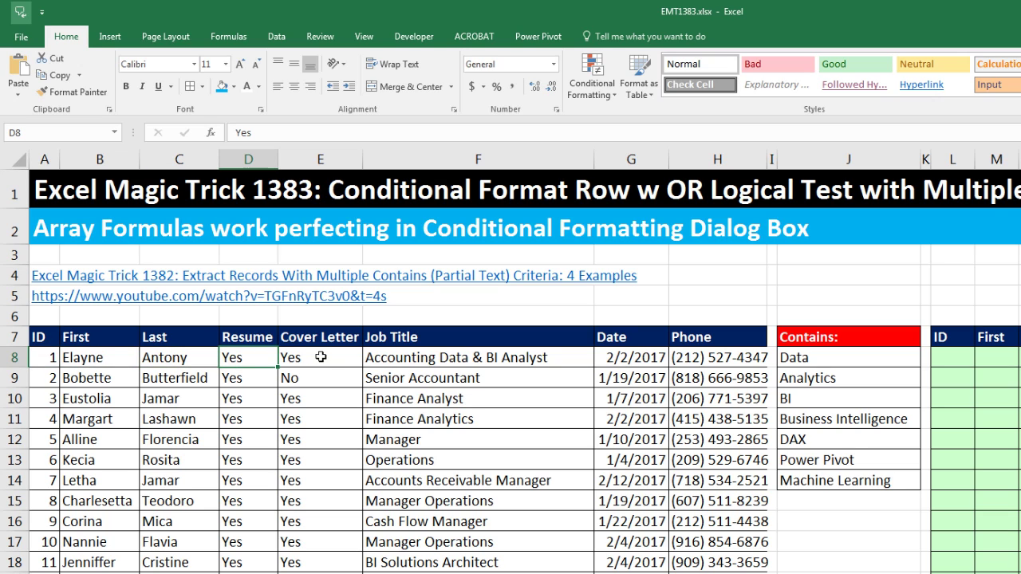
click(321, 357)
click(419, 356)
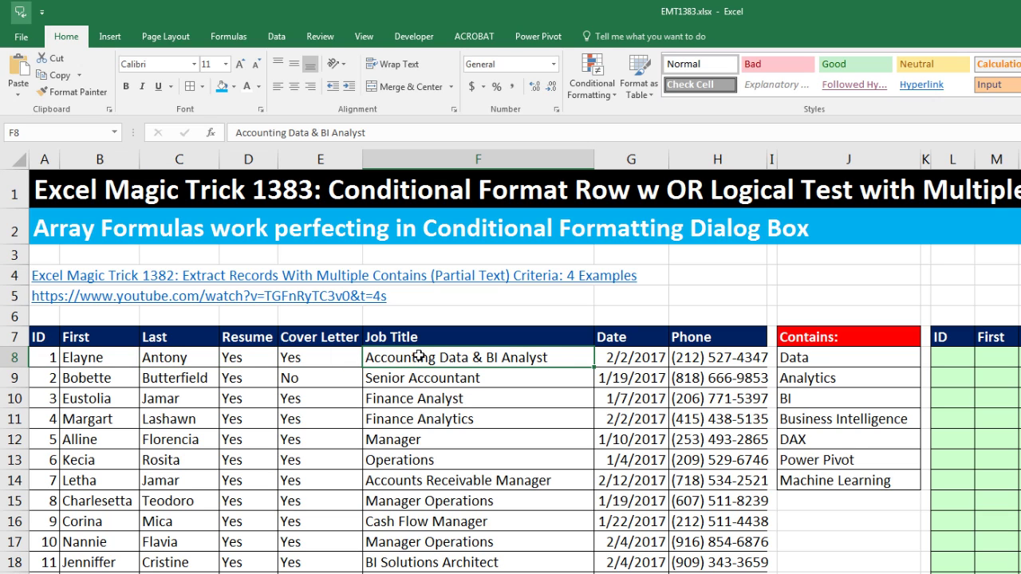
click(623, 355)
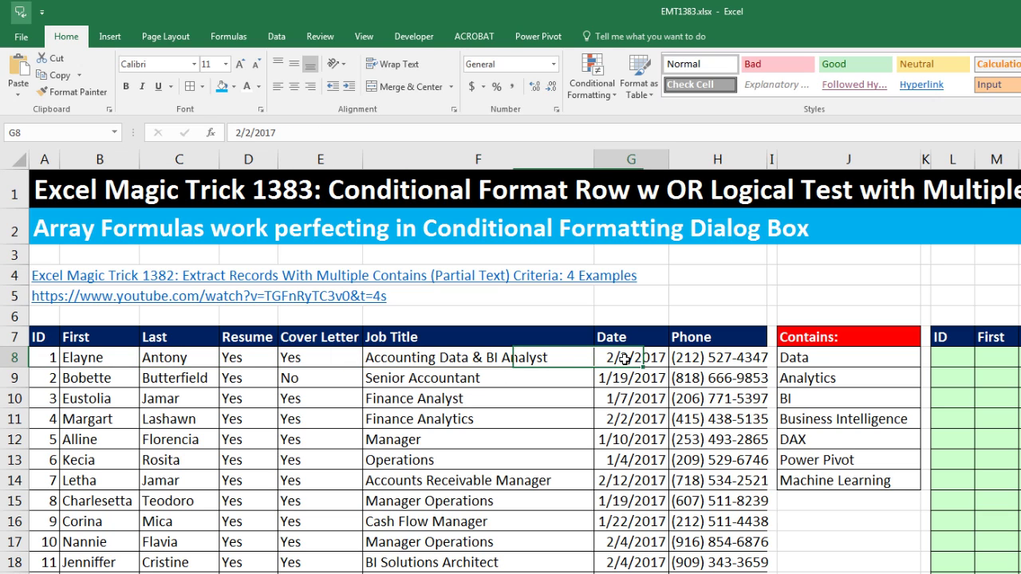
click(693, 359)
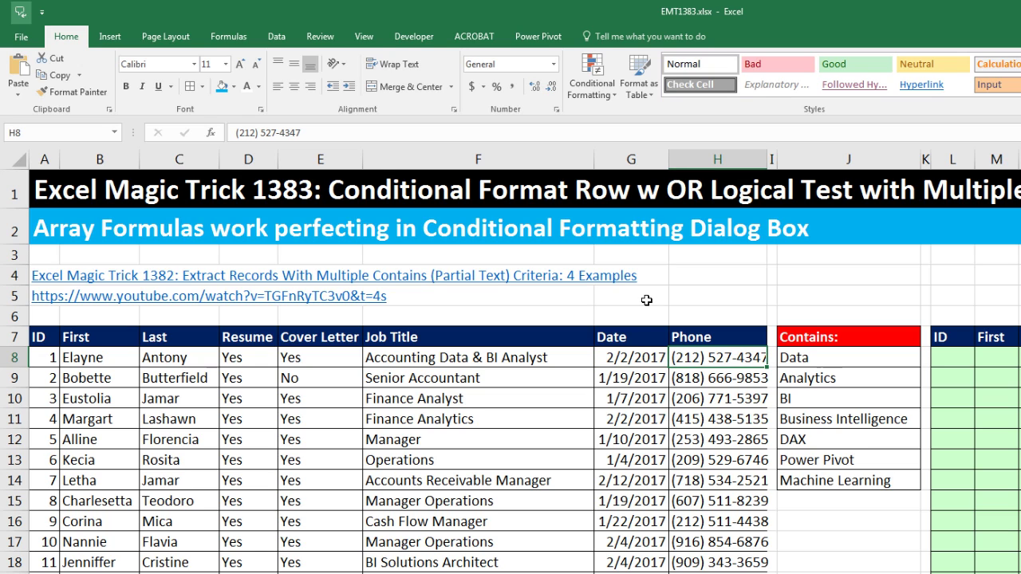
click(624, 361)
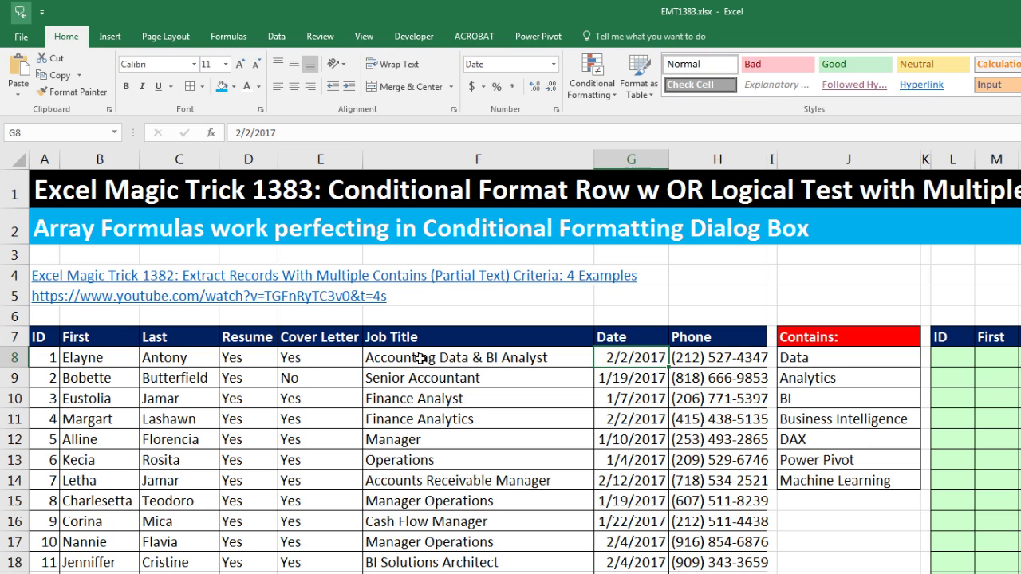
click(191, 360)
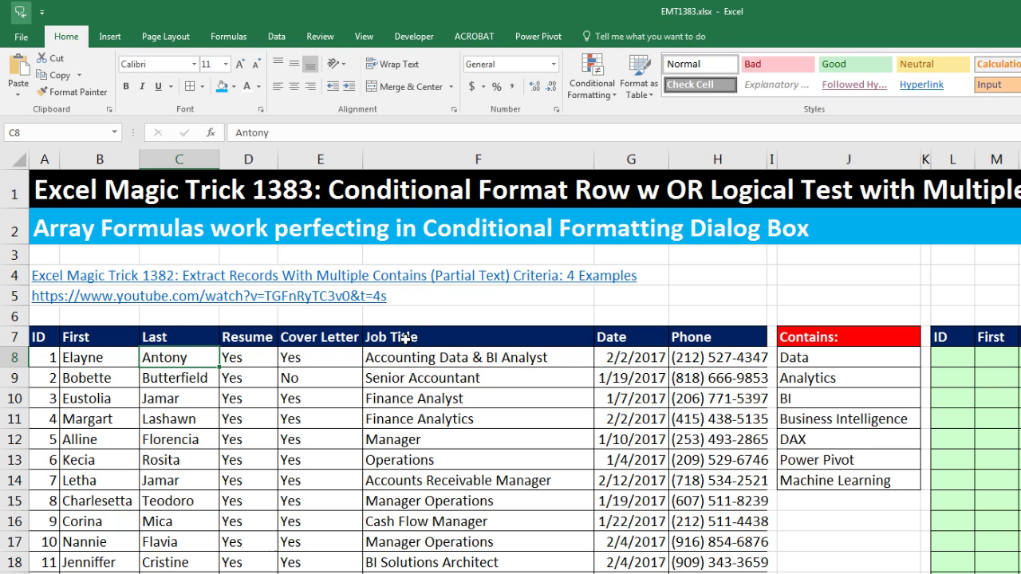
drag(48, 358, 702, 359)
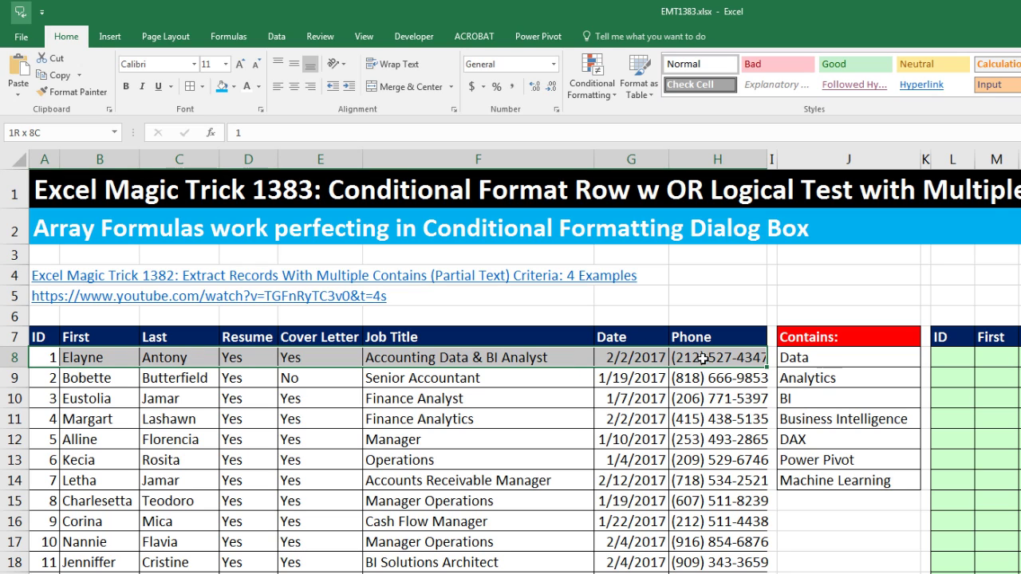
click(510, 360)
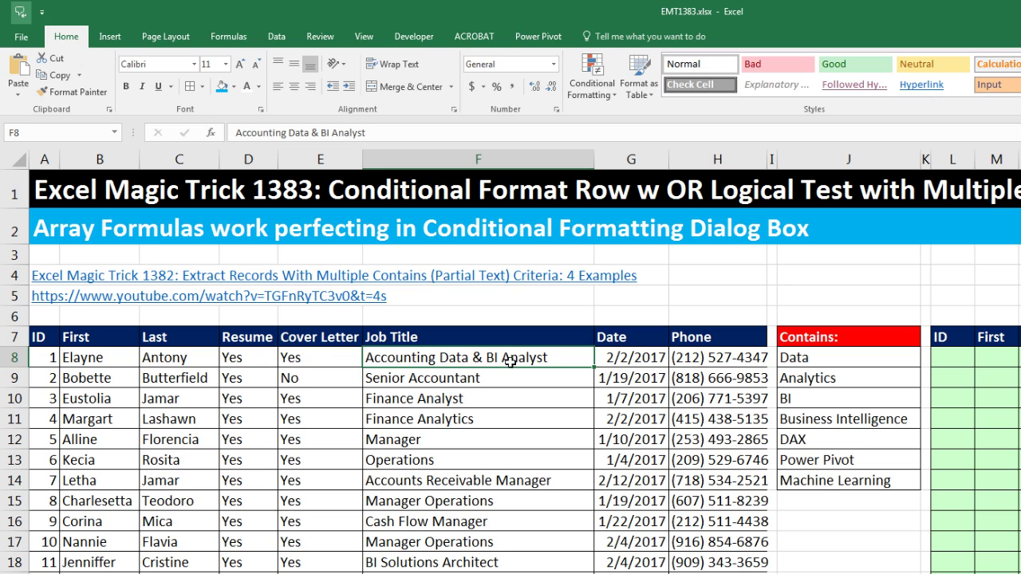
drag(37, 384, 717, 377)
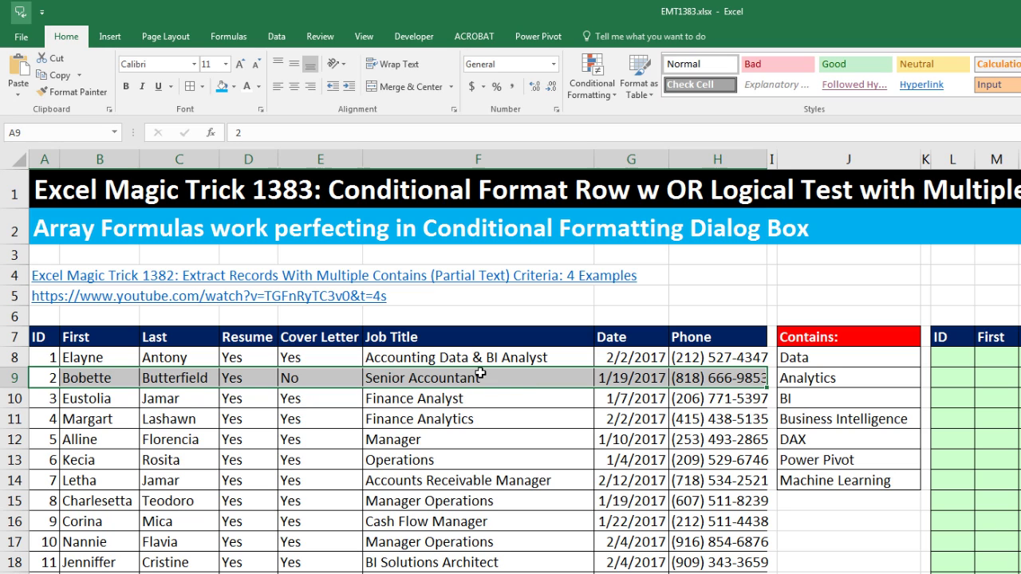
click(455, 378)
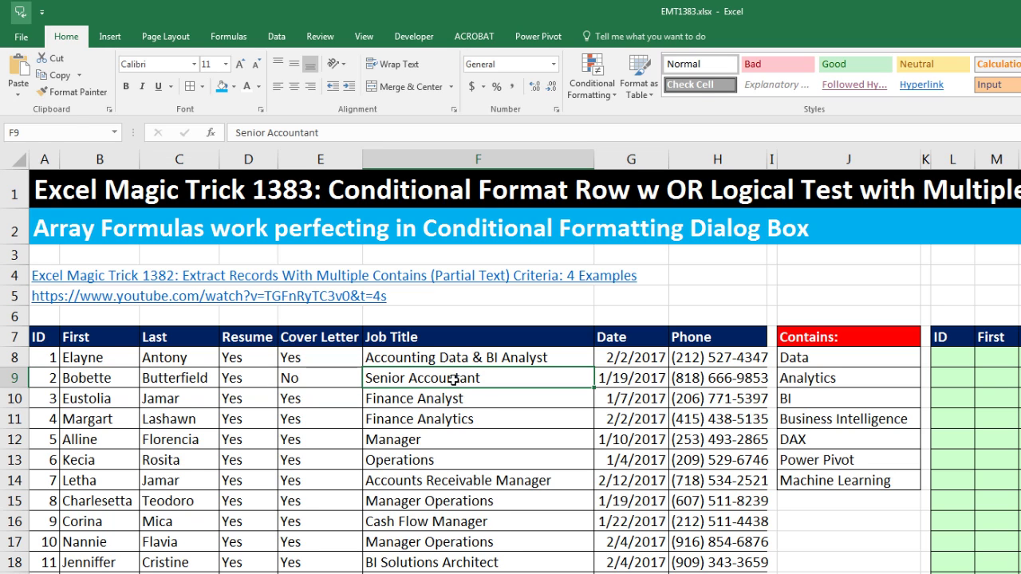
drag(38, 357, 694, 573)
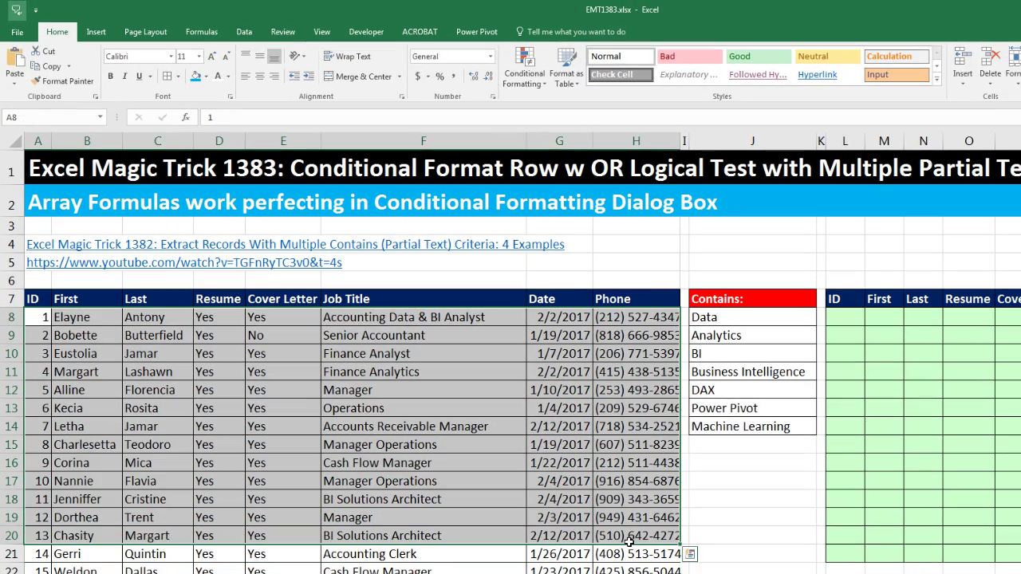
click(541, 83)
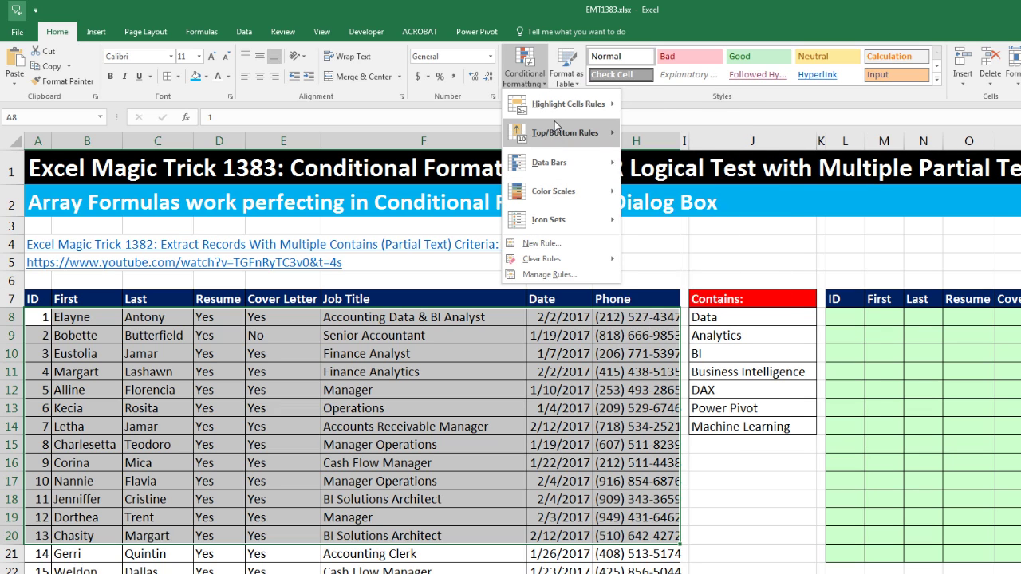
mouse_move(556, 125)
key(Escape)
key(Escape)
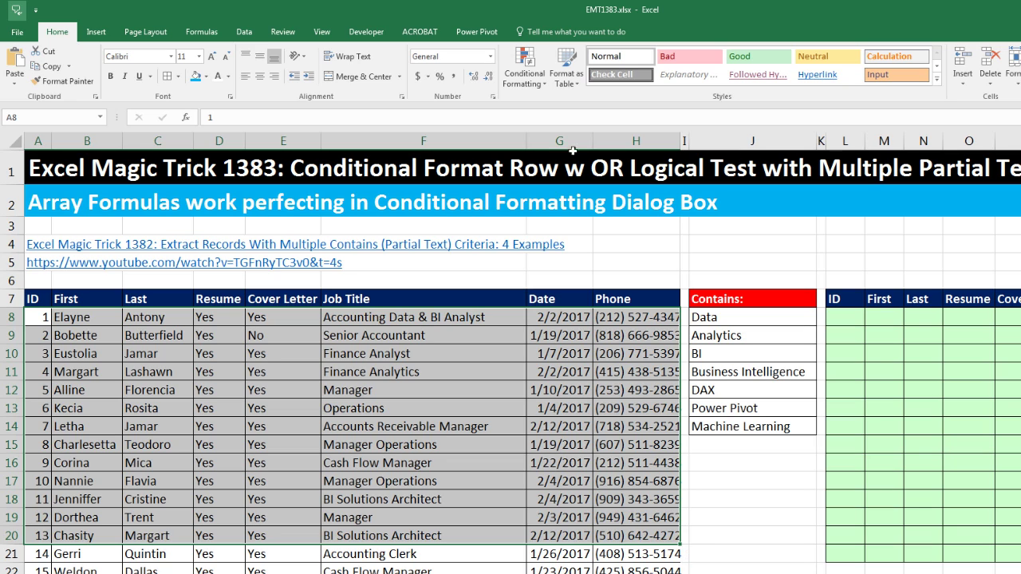
click(545, 85)
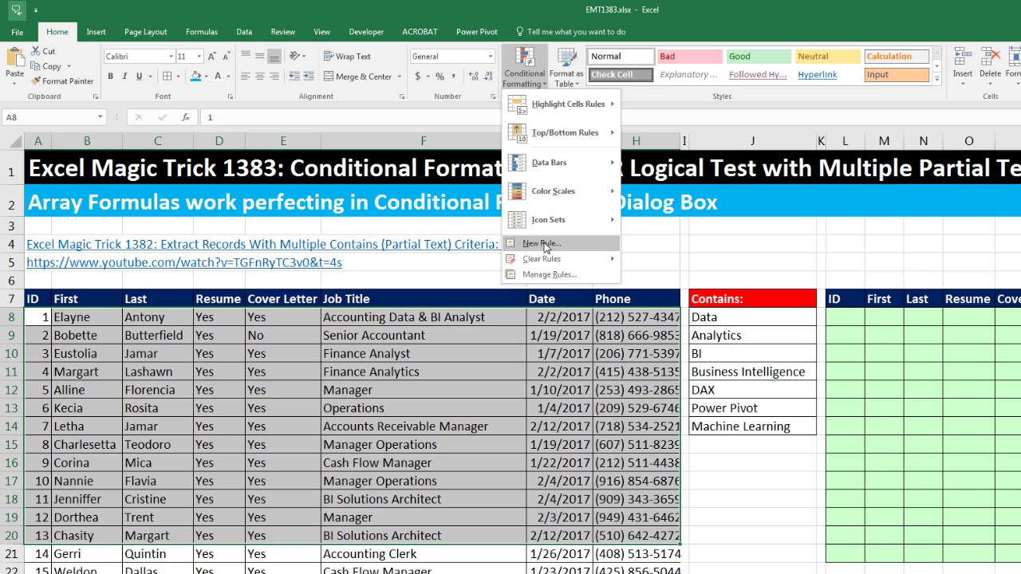
key(Escape)
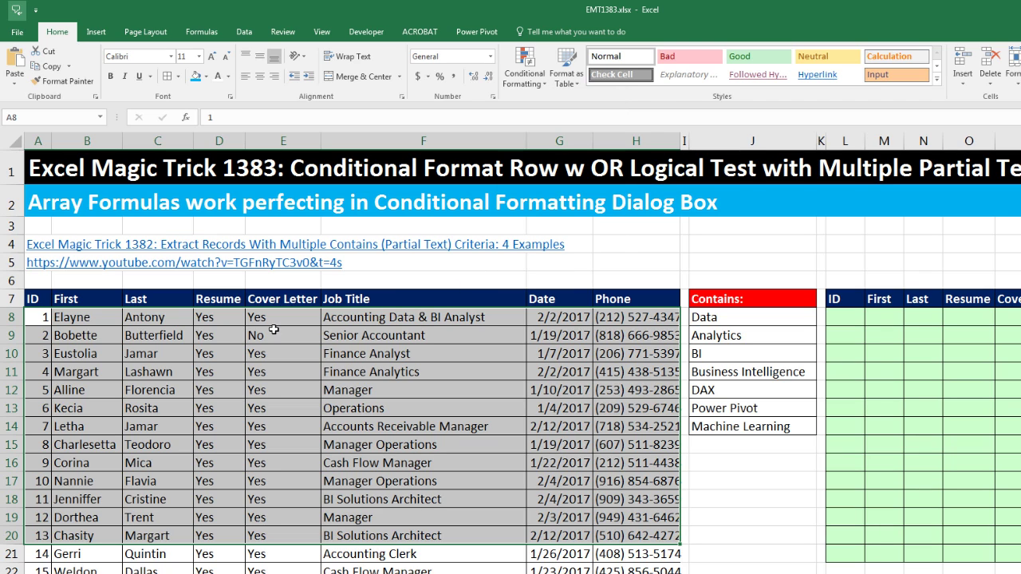
Examine the first record's fields, the record block A8:H17, and the partial-text criteria in J8:J14 under Contains
click(215, 319)
click(272, 317)
click(364, 316)
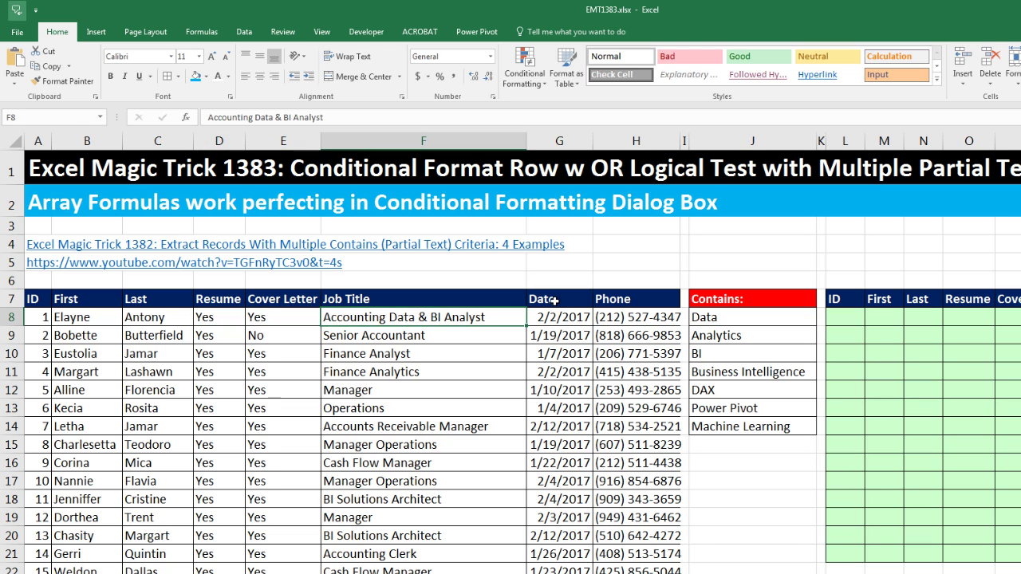
click(575, 316)
key(Right)
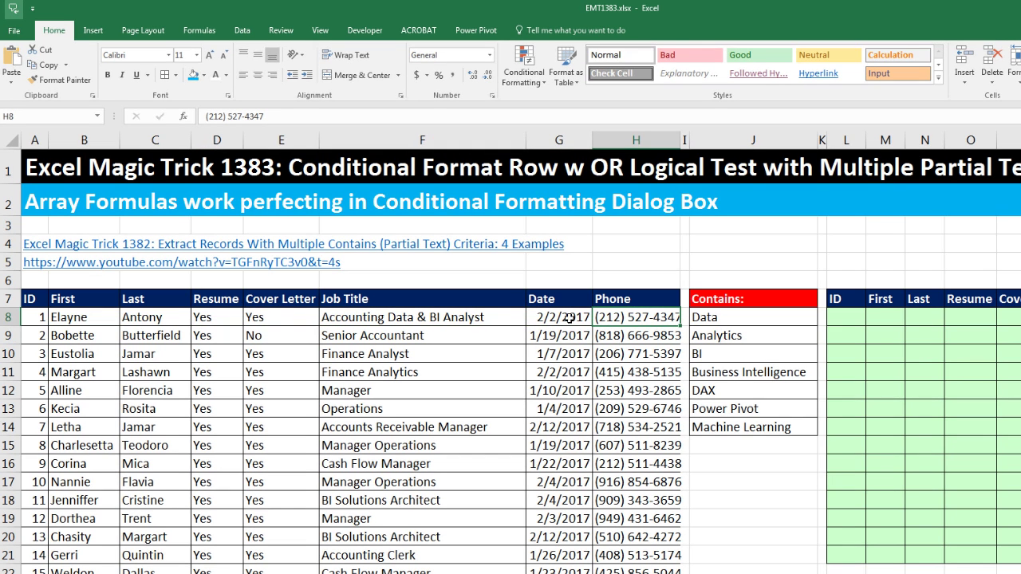
drag(41, 317, 620, 482)
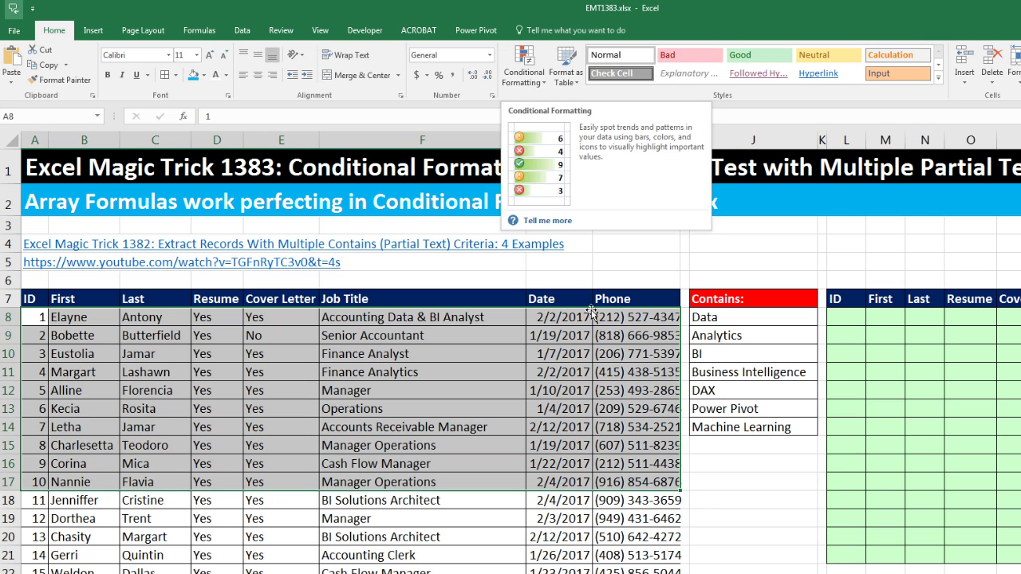
click(630, 322)
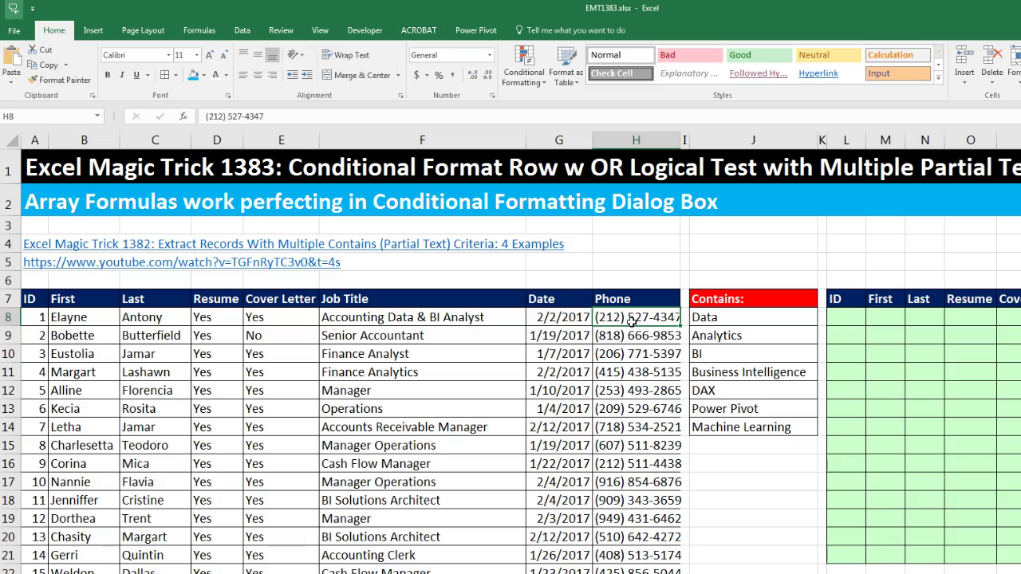
click(848, 319)
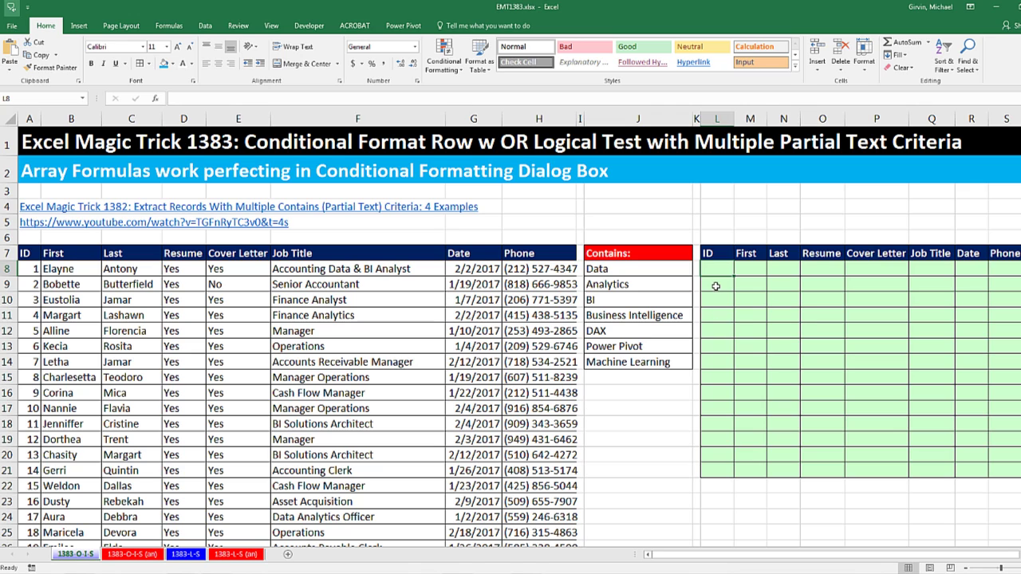
click(409, 270)
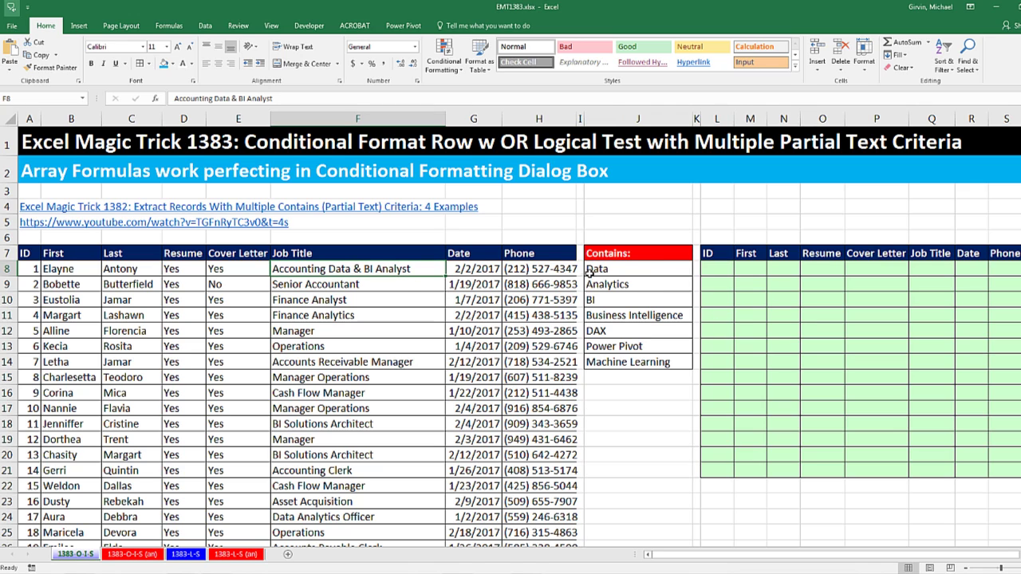
drag(598, 269, 606, 363)
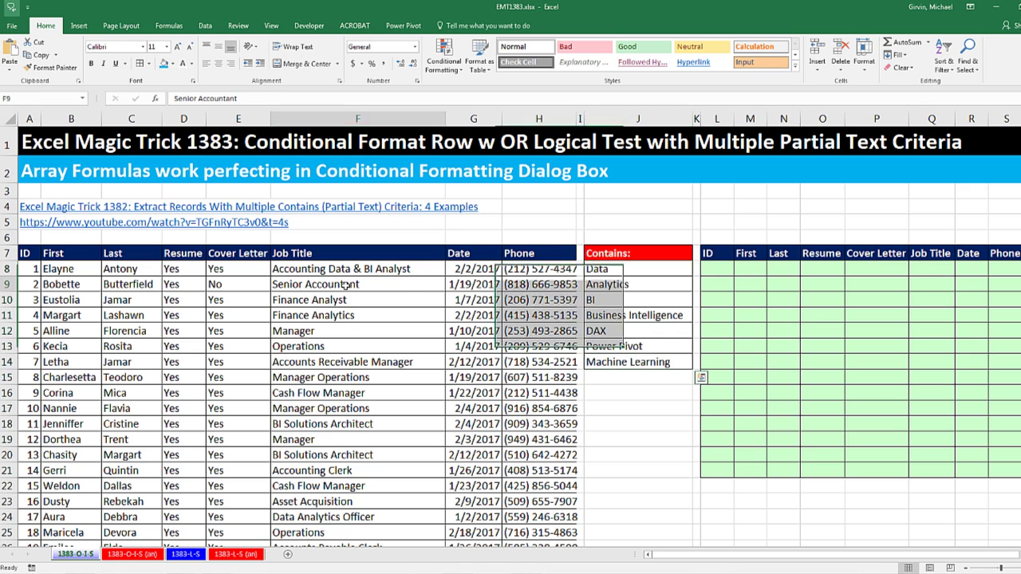
drag(600, 268, 606, 363)
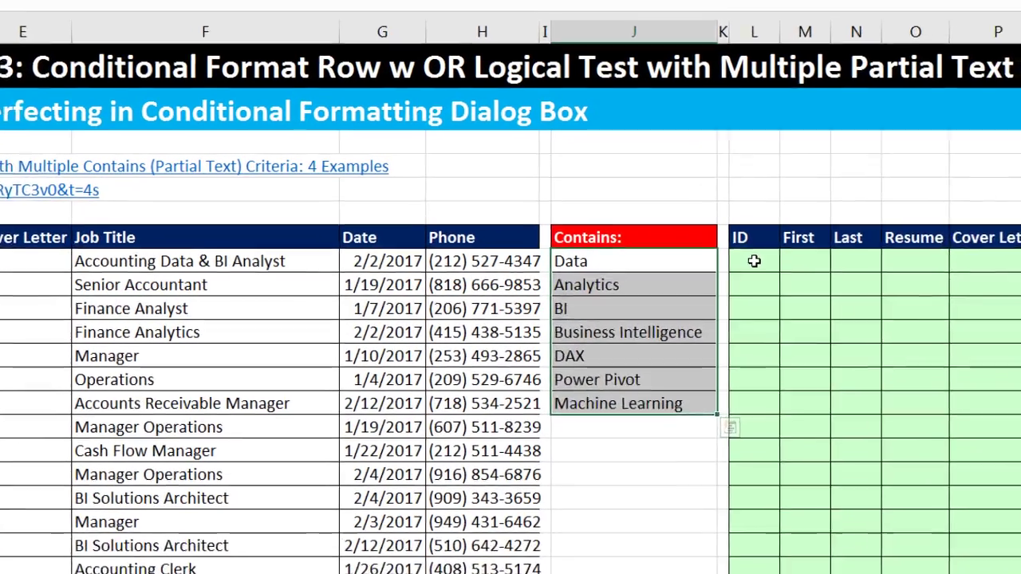
Start a SEARCH formula in cell L8 with the absolute criteria range $J$8:$J$14 as the find text
click(754, 261)
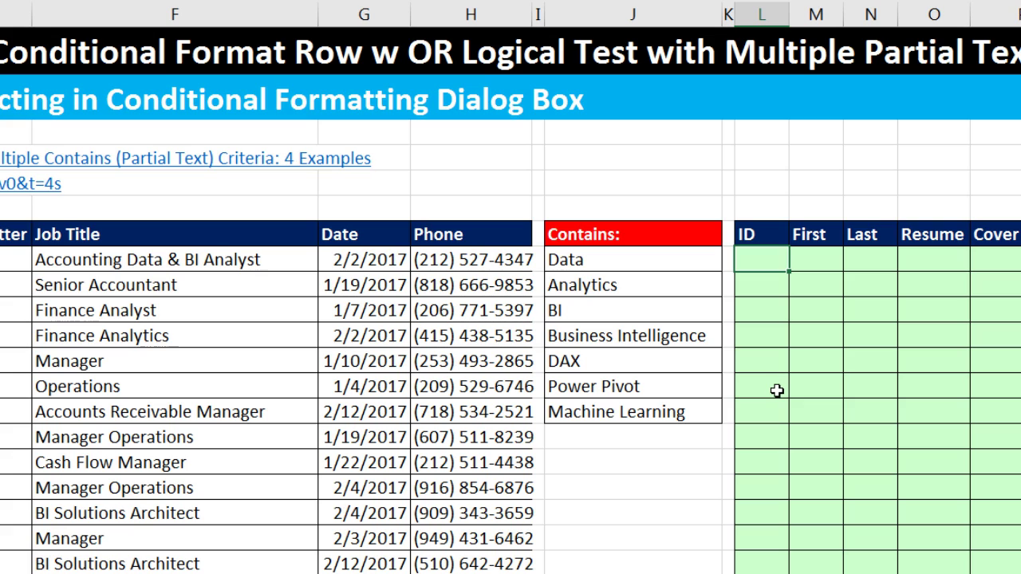
text(=s)
key(Tab)
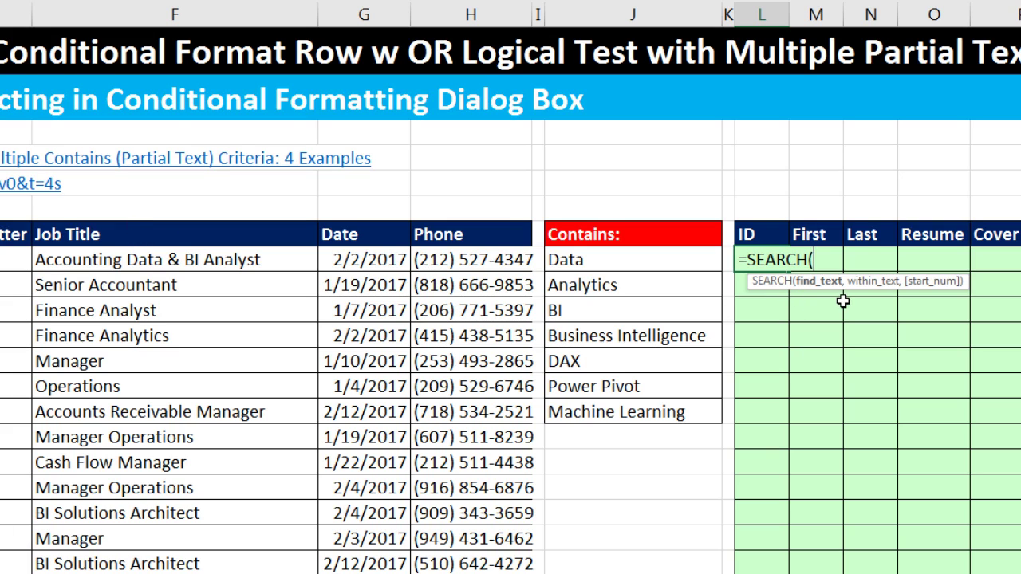
drag(604, 260, 610, 351)
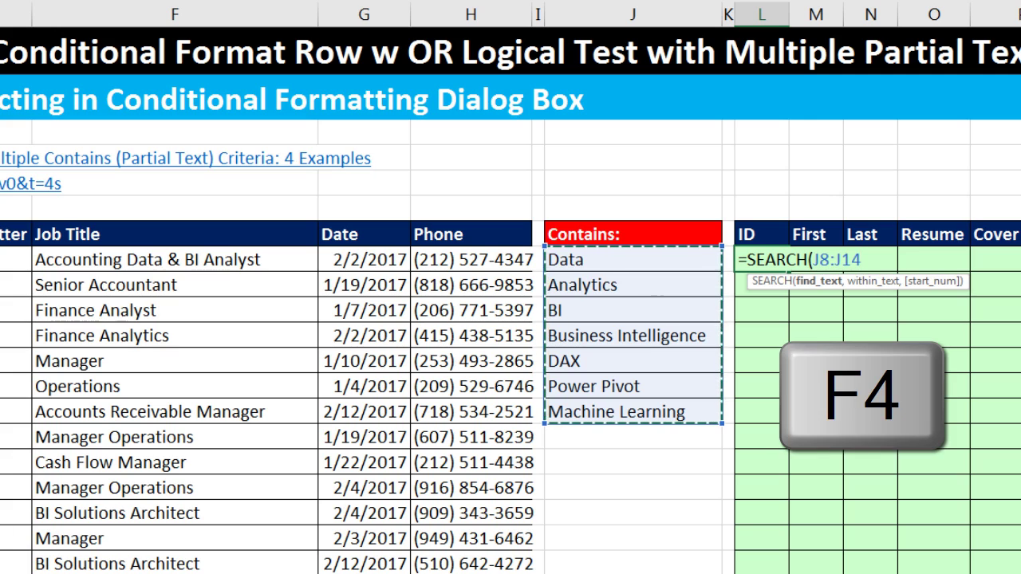
key(F4)
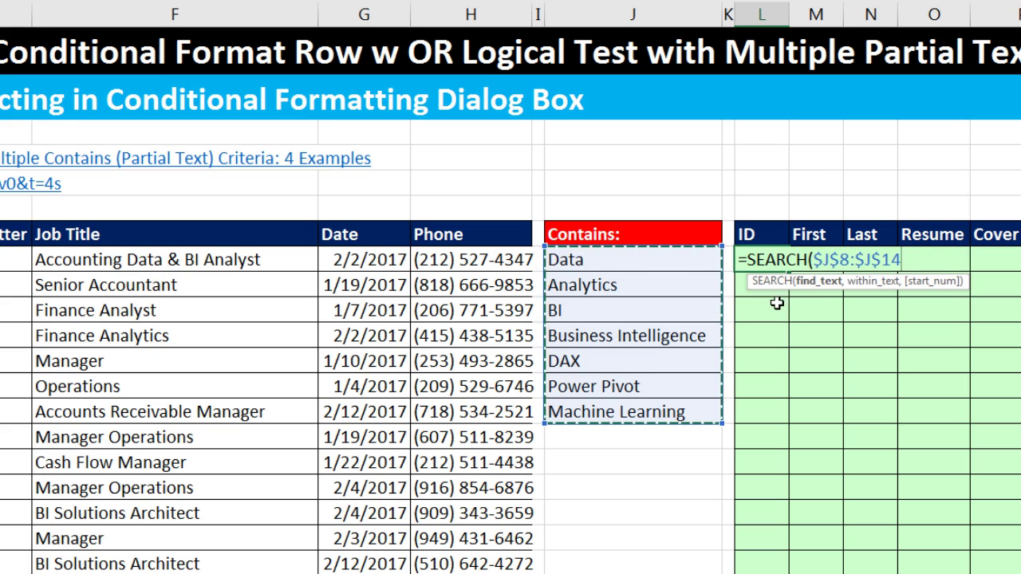
text(,)
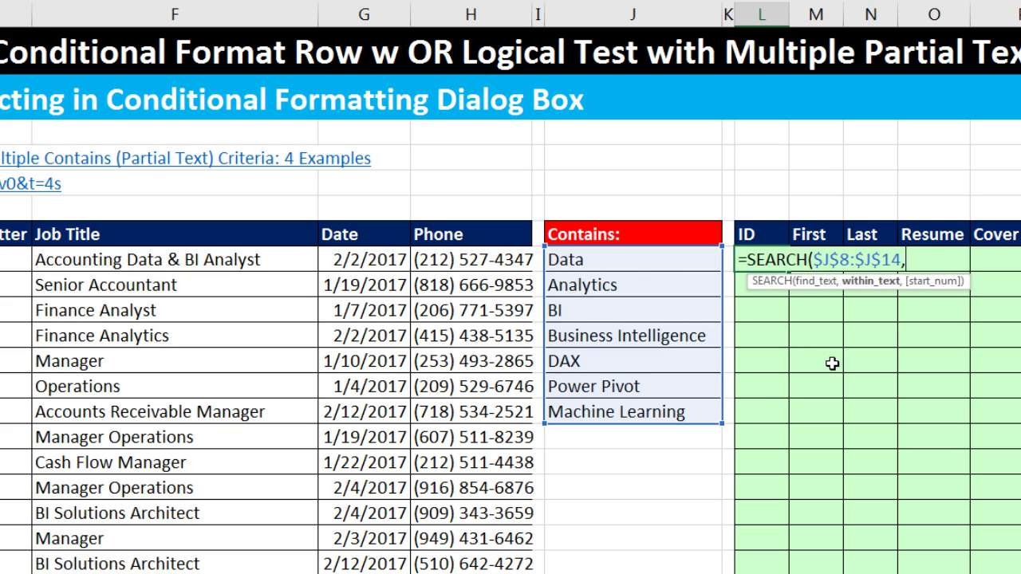
Complete the SEARCH formula with the column-locked job title $F8 as the within text, and evaluate it in place
click(194, 260)
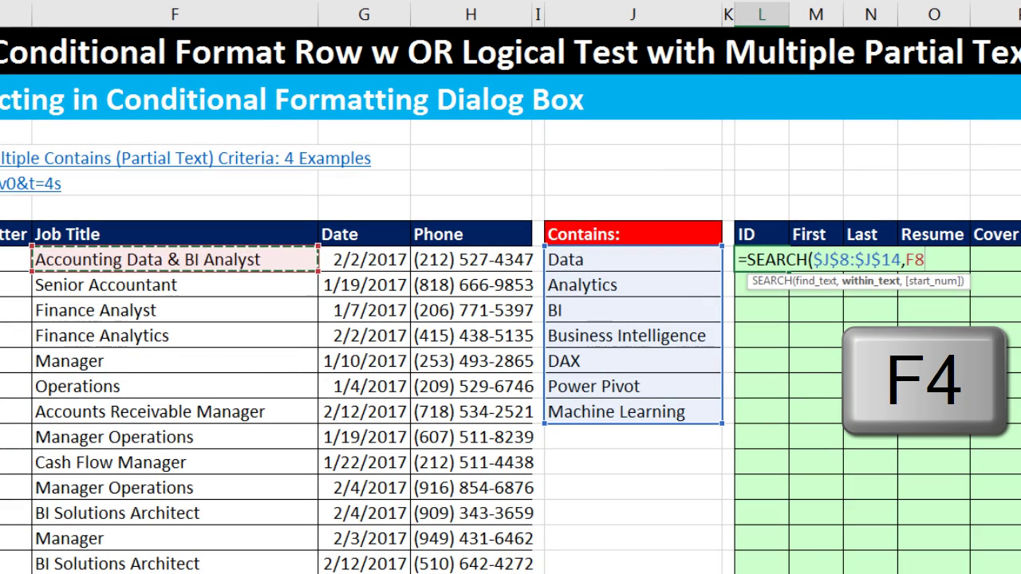
key(F4)
key(F4)
key(F4)
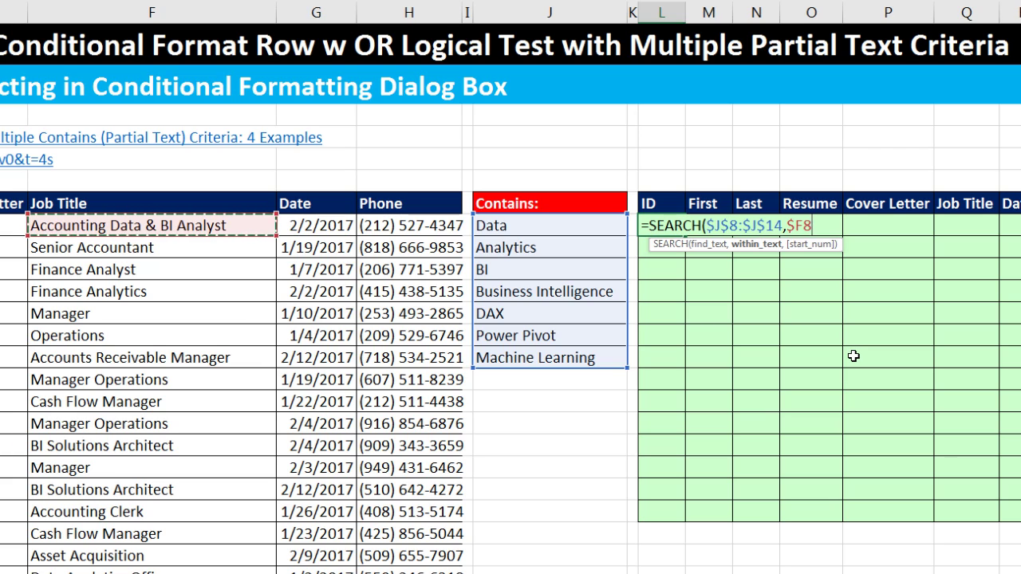
text())
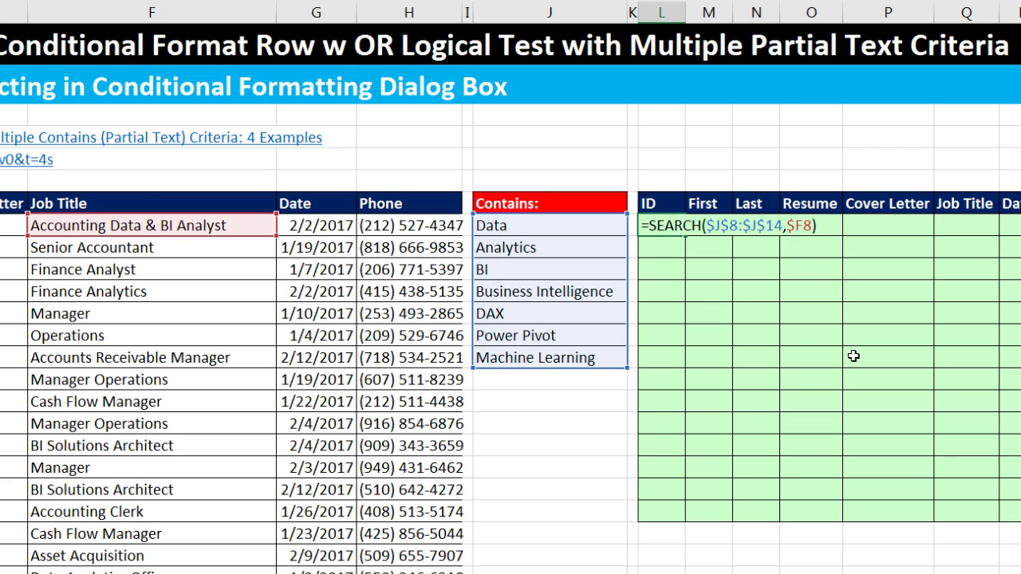
key(F9)
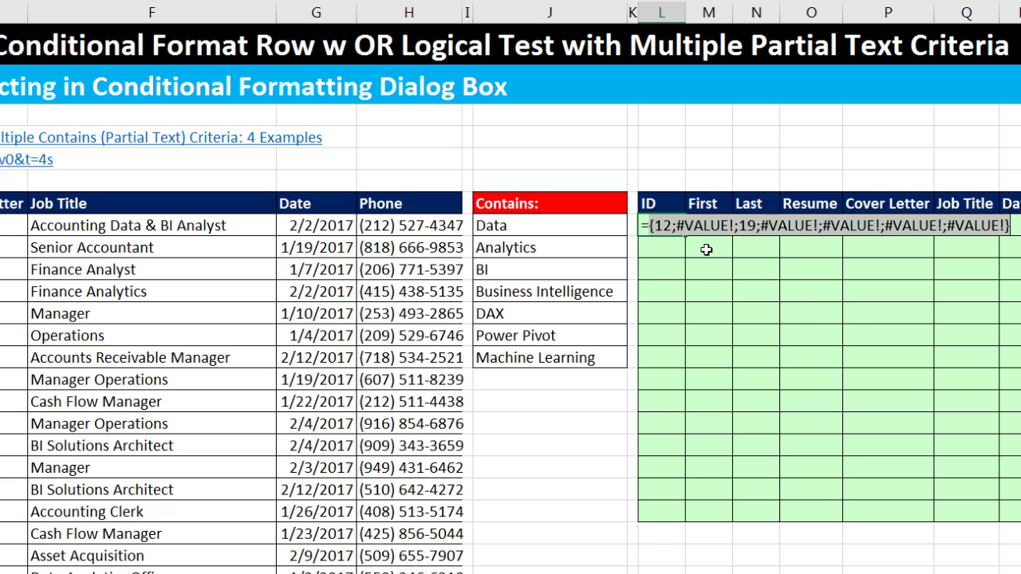
Wrap the SEARCH formula in L8 in ISNUMBER, evaluate it in place, and restore the formula text
key(ctrl+z)
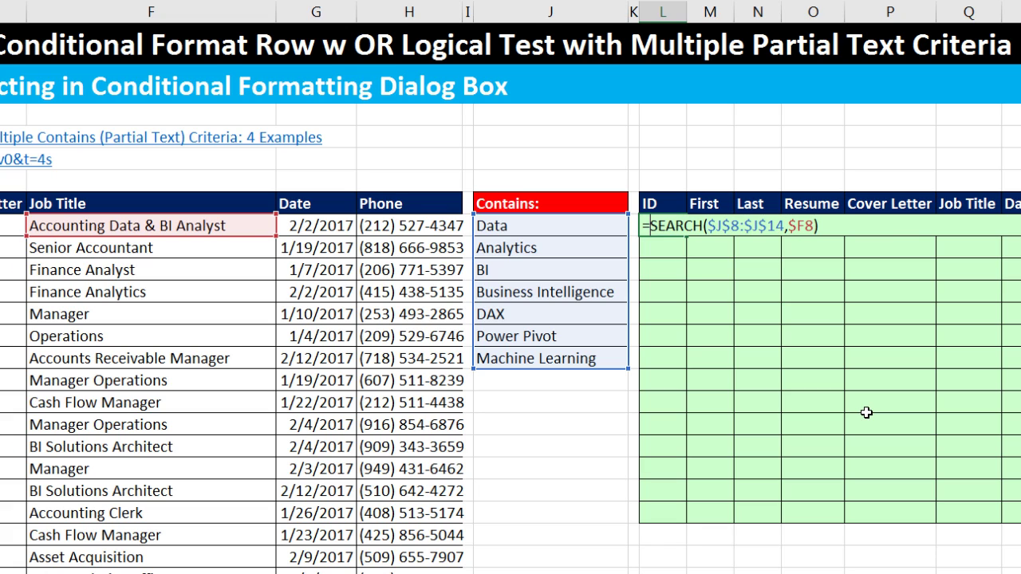
text(isnu)
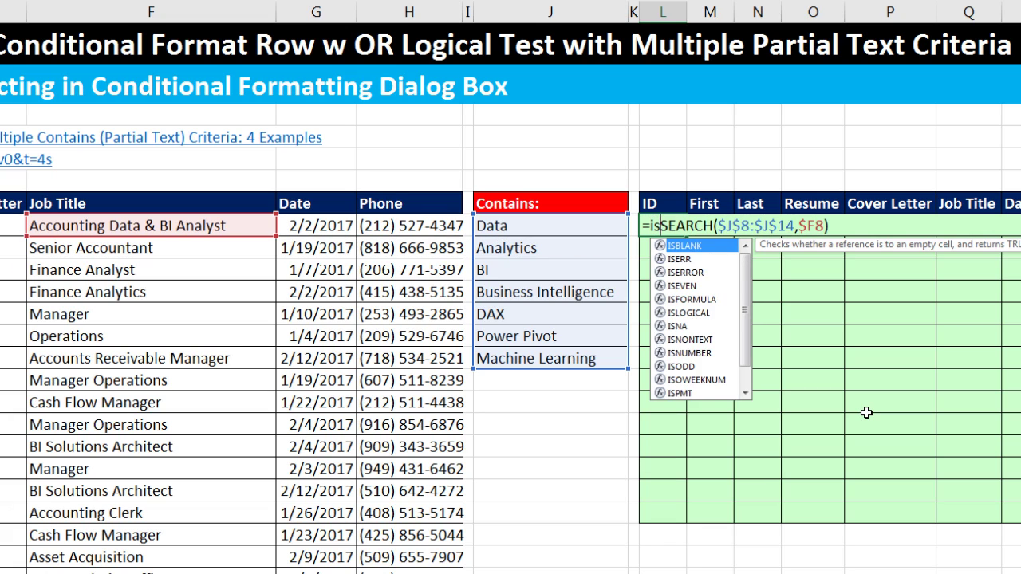
key(Tab)
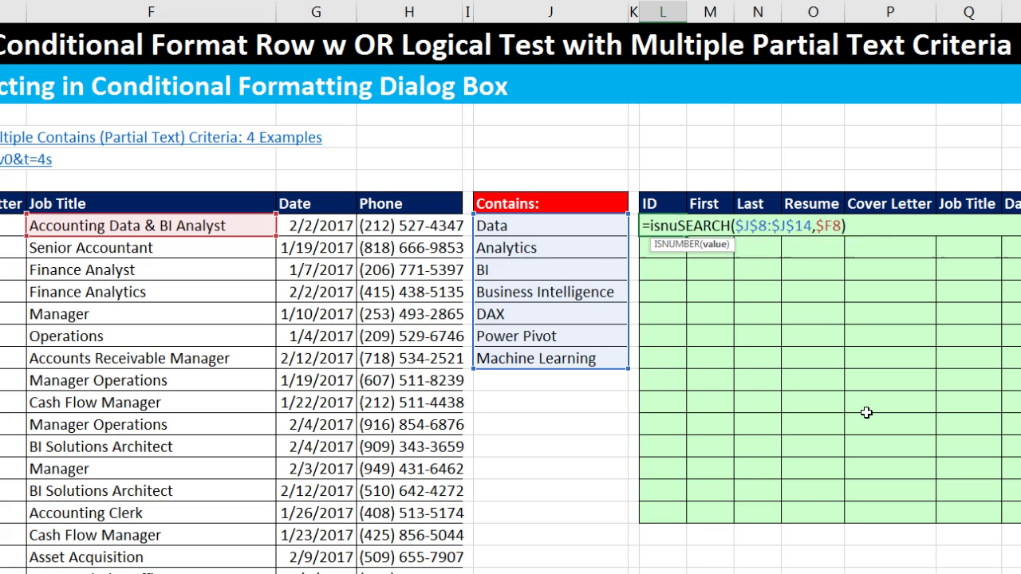
click(899, 228)
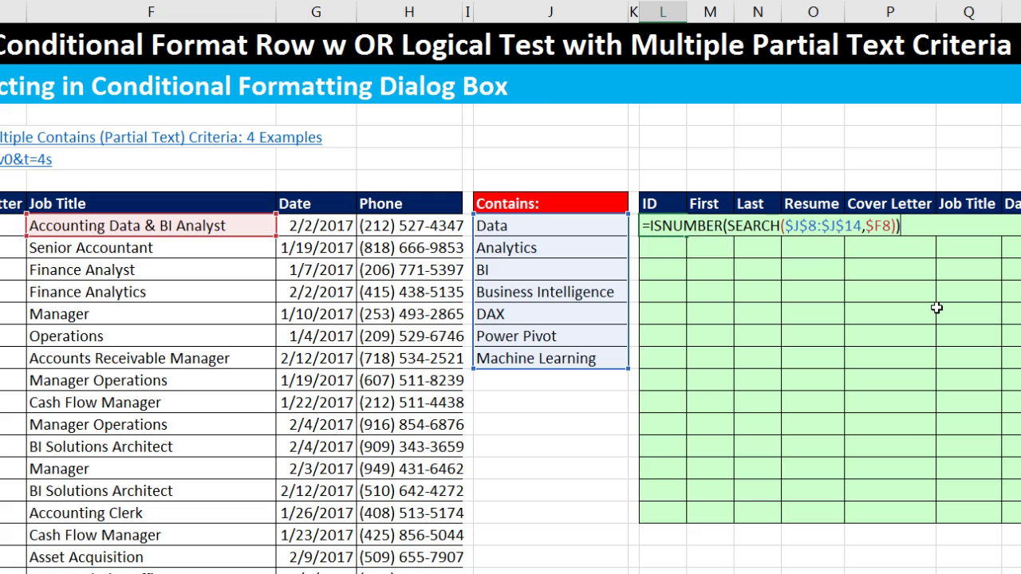
key(F9)
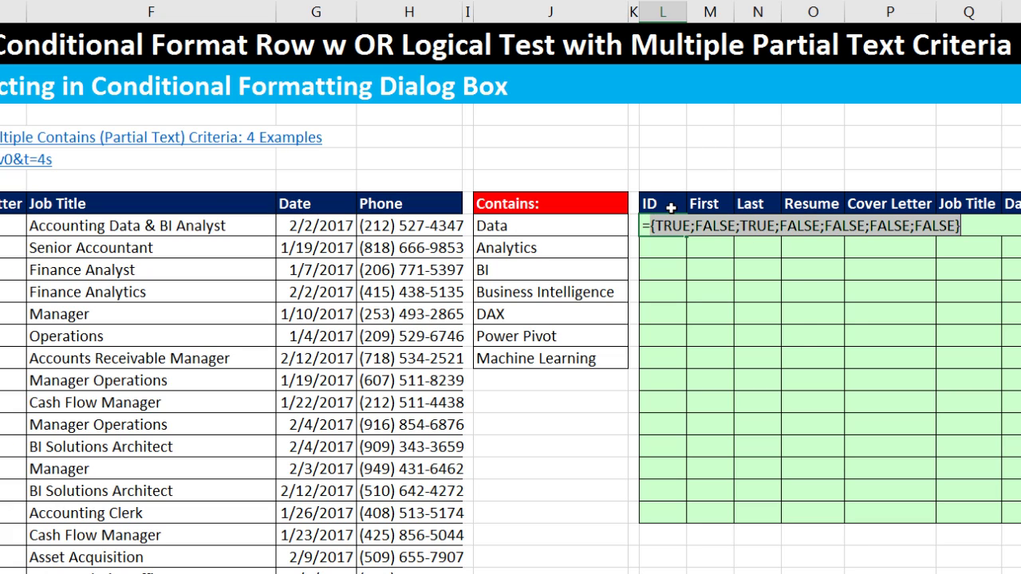
key(ctrl+z)
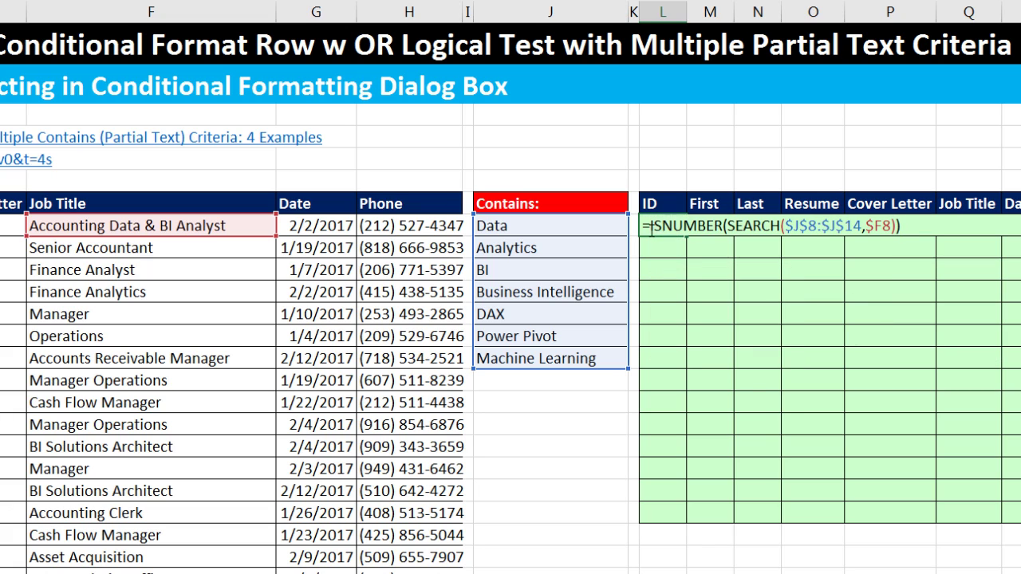
Wrap the ISNUMBER formula in L8 in the OR function, evaluate the whole formula in place, and restore its text
text(or)
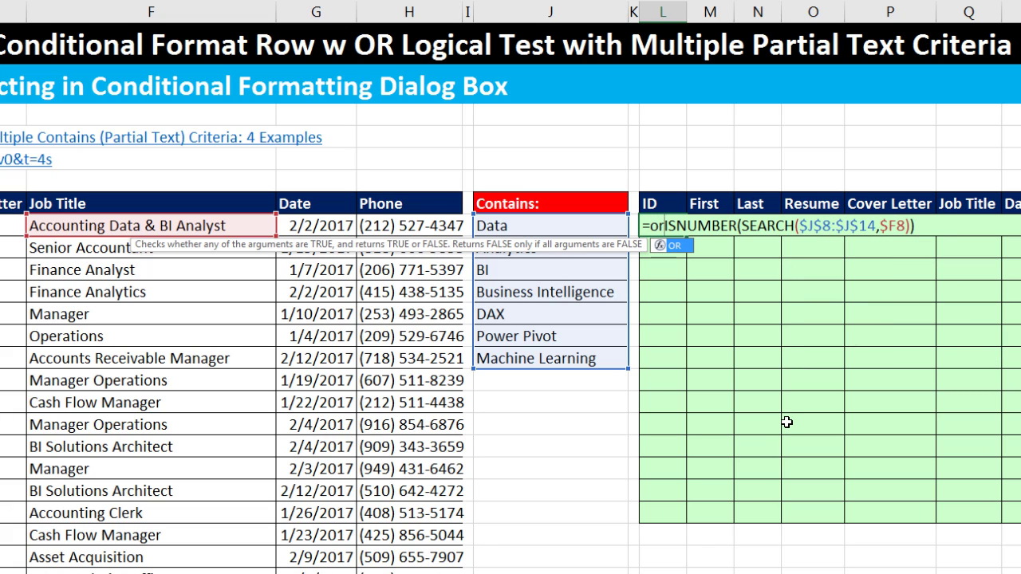
key(Tab)
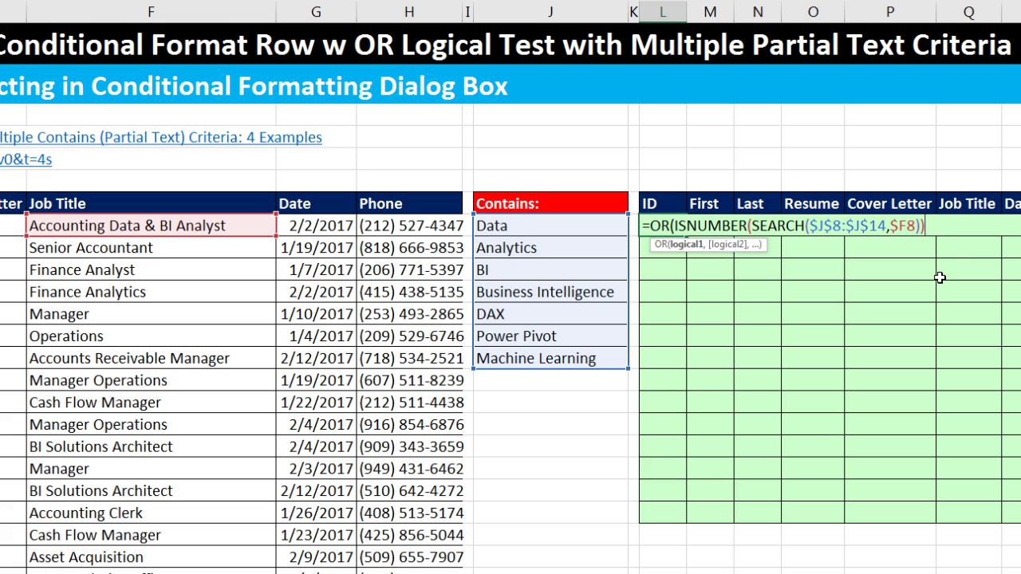
key(F9)
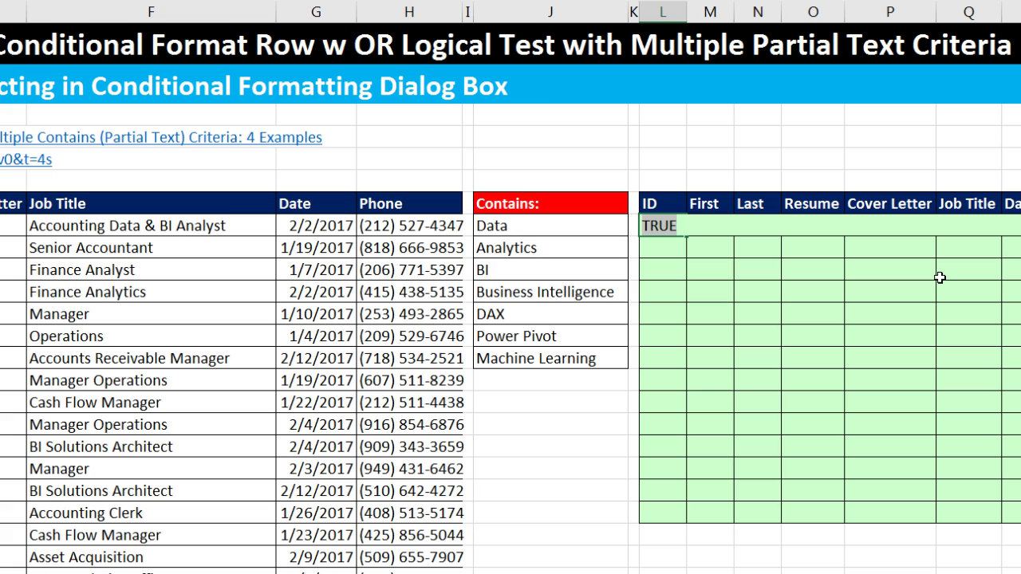
key(ctrl+z)
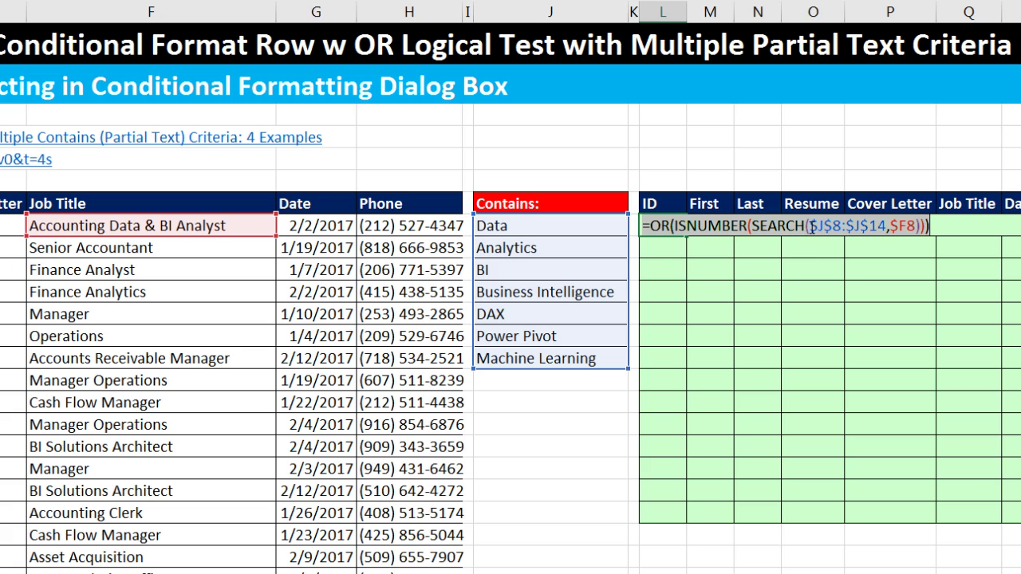
Review the SEARCH, ISNUMBER and OR arguments in L8 and enter the formula as an array formula
click(811, 226)
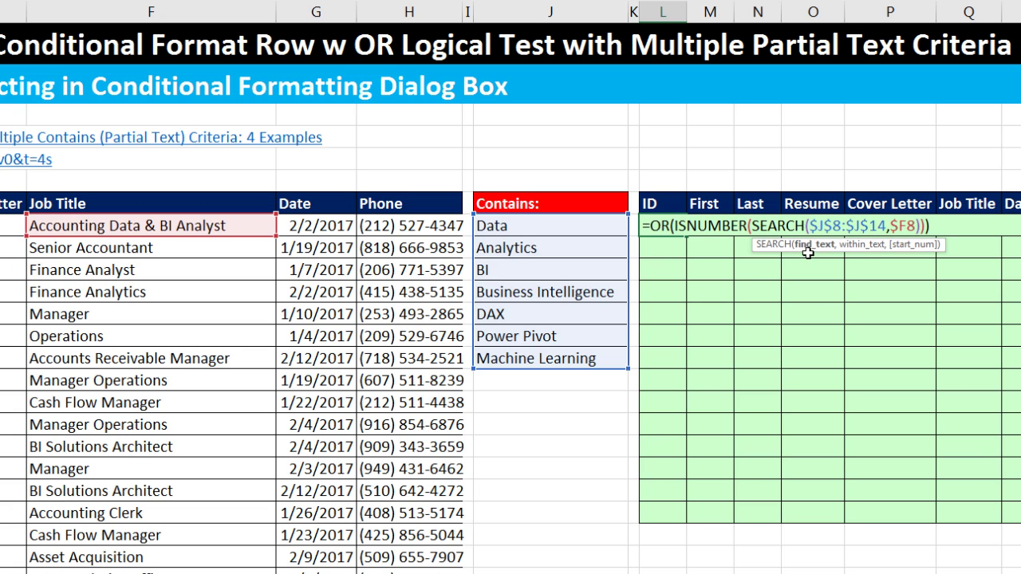
click(749, 226)
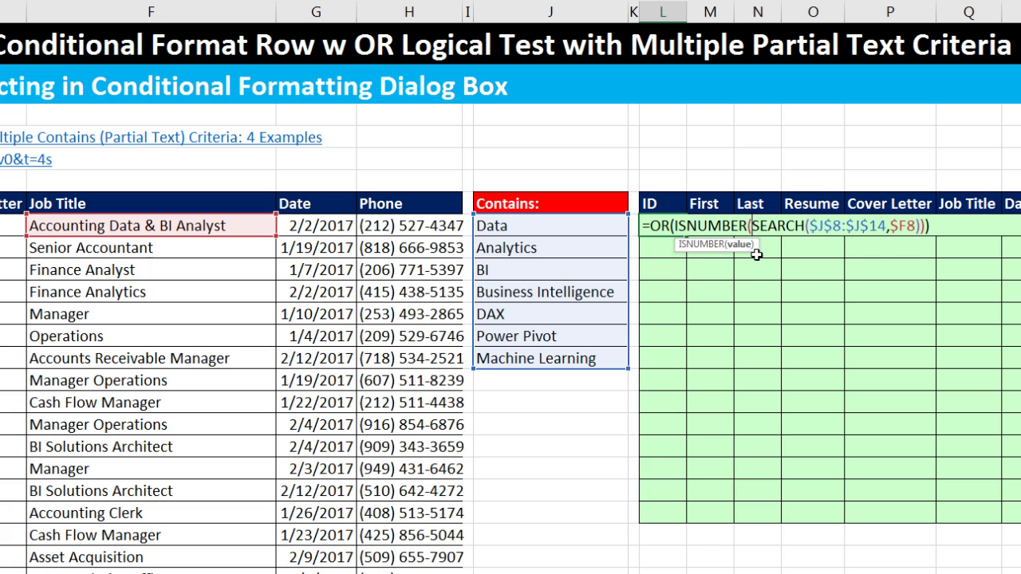
click(674, 226)
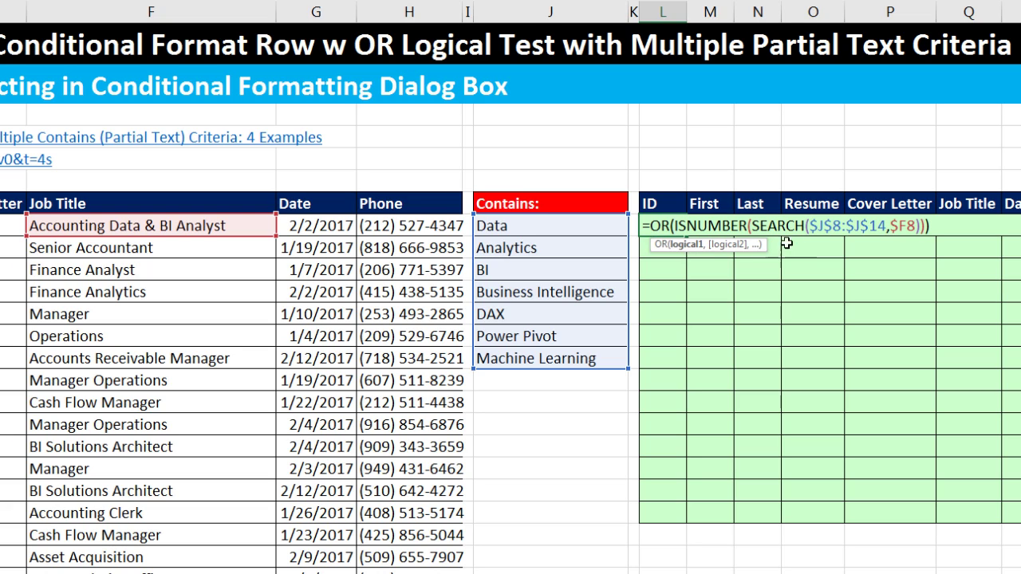
click(815, 227)
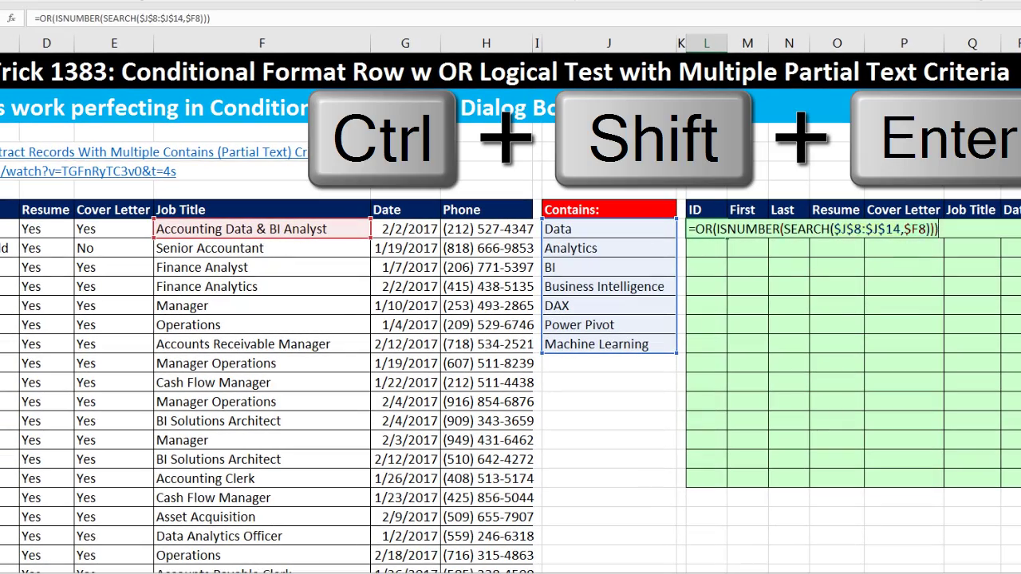
key(ctrl+shift+Return)
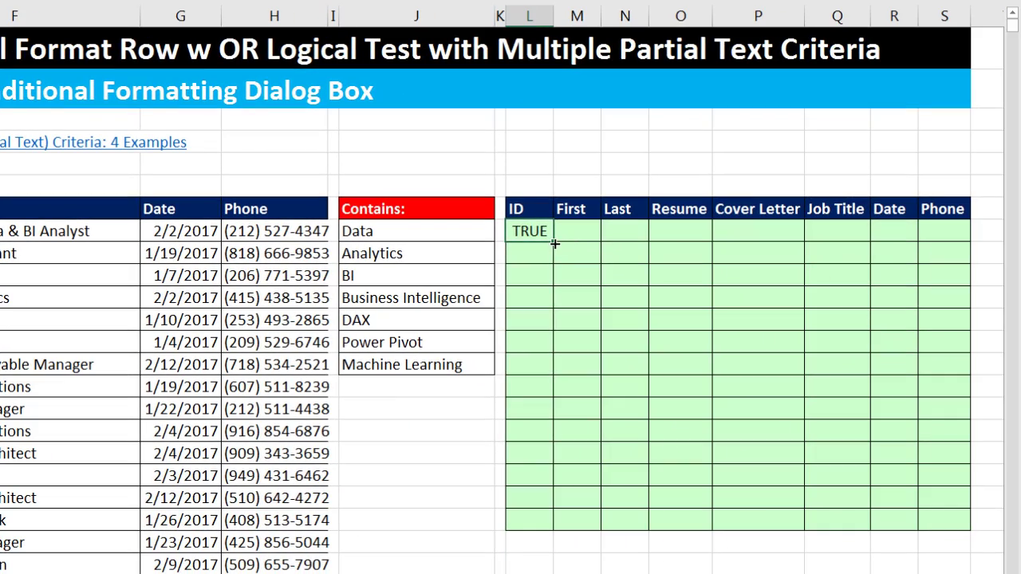
Fill the array formula from L8 across to the Phone column and down through the green block to S21
drag(614, 257, 1020, 267)
key(ctrl+r)
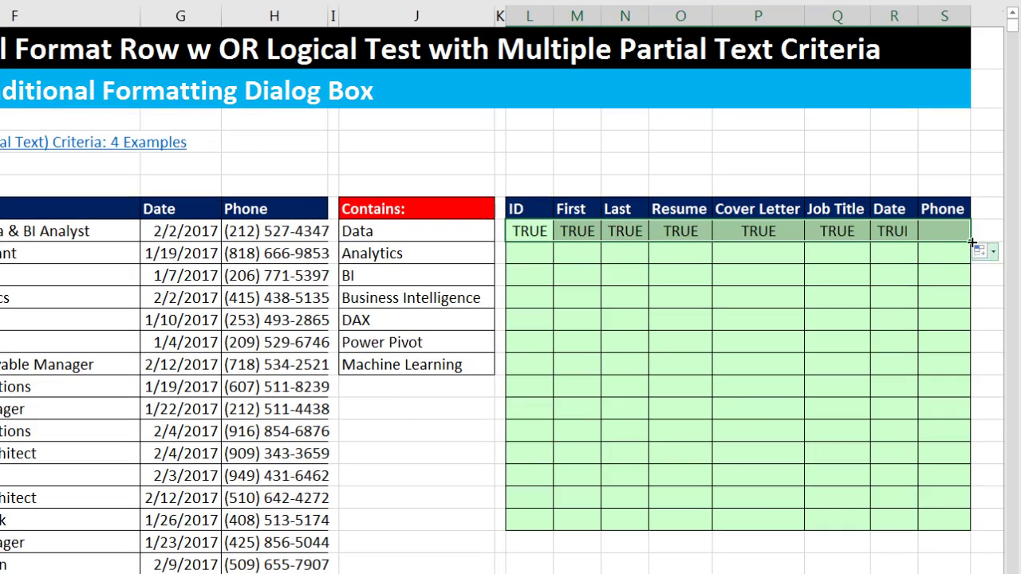
drag(970, 242, 955, 527)
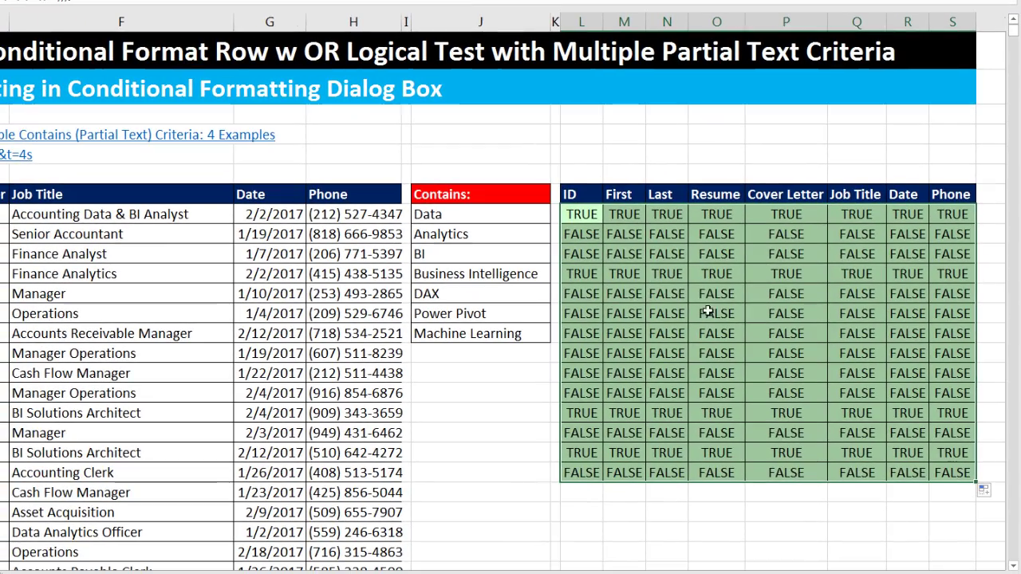
Check the cell references of the copied formula in the block's last cell, S21
click(952, 477)
key(F2)
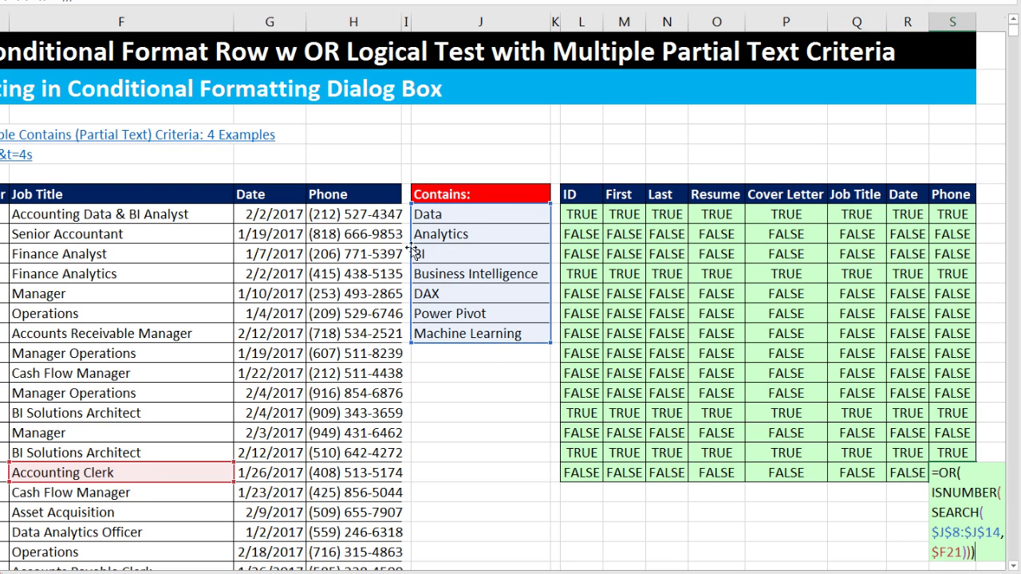
key(Escape)
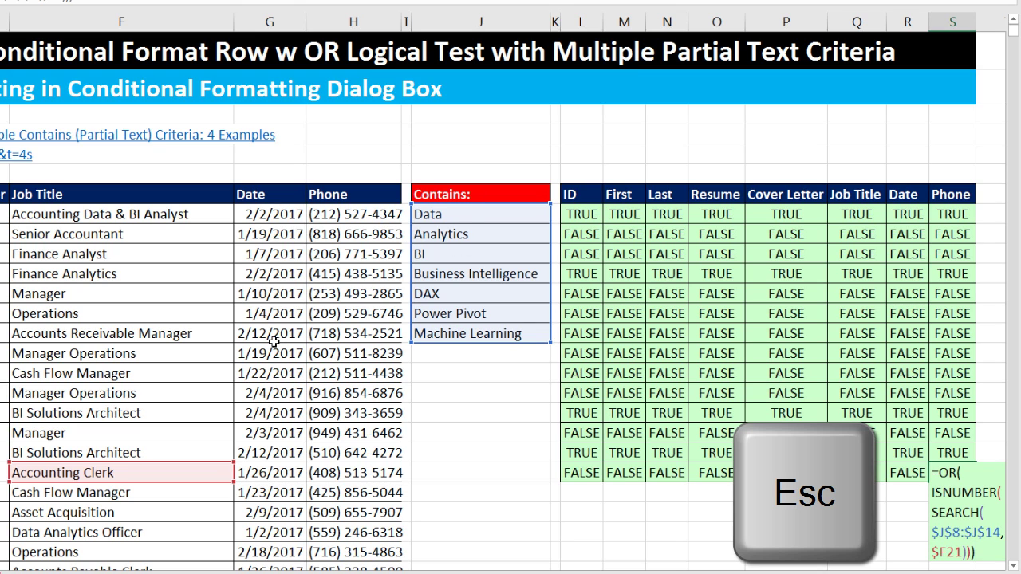
Copy the full formula text =OR(ISNUMBER(SEARCH($J$8:$J$14,$F8))) from cell L8, leaving the cell unedited
click(583, 213)
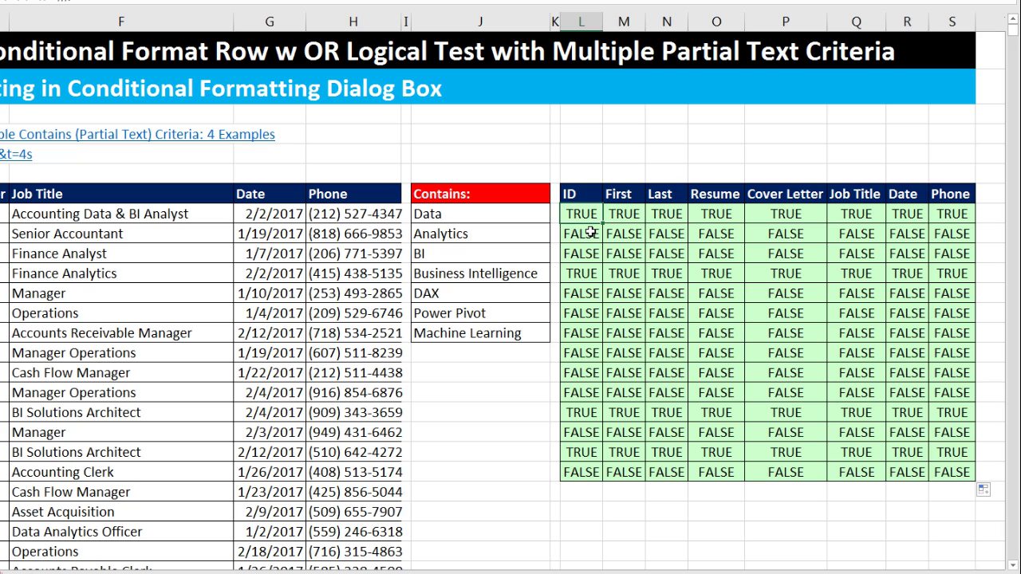
key(F2)
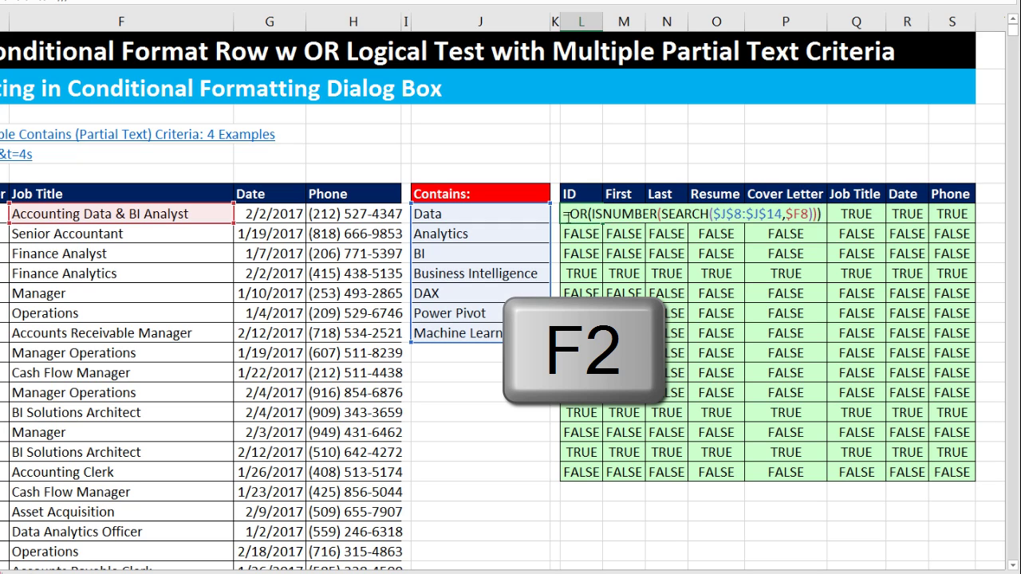
drag(565, 214, 855, 232)
key(ctrl+c)
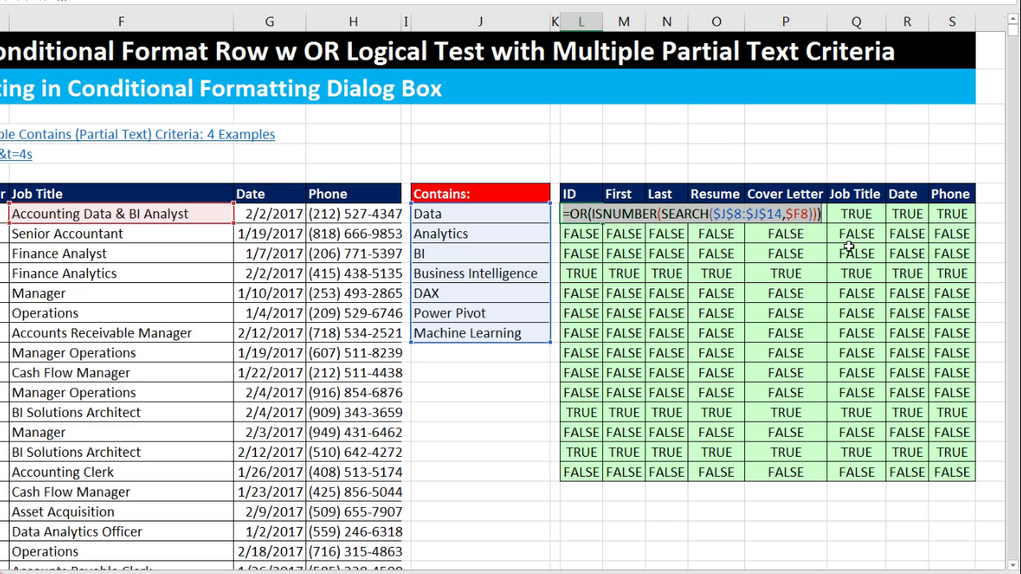
key(Escape)
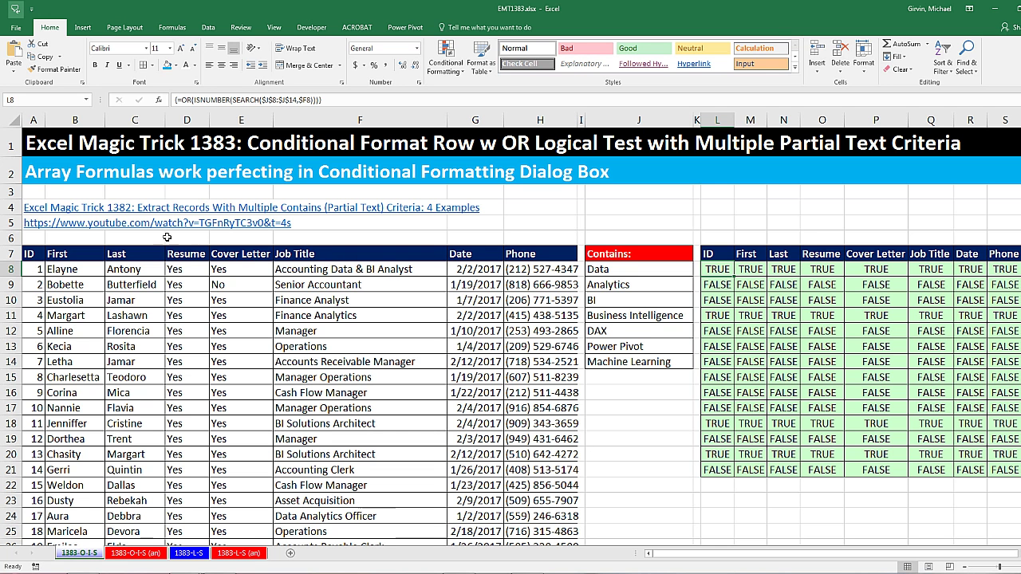
Select all applicant records A8:H12459 with A8 as the active cell
drag(29, 269, 548, 268)
key(ctrl+shift+Down)
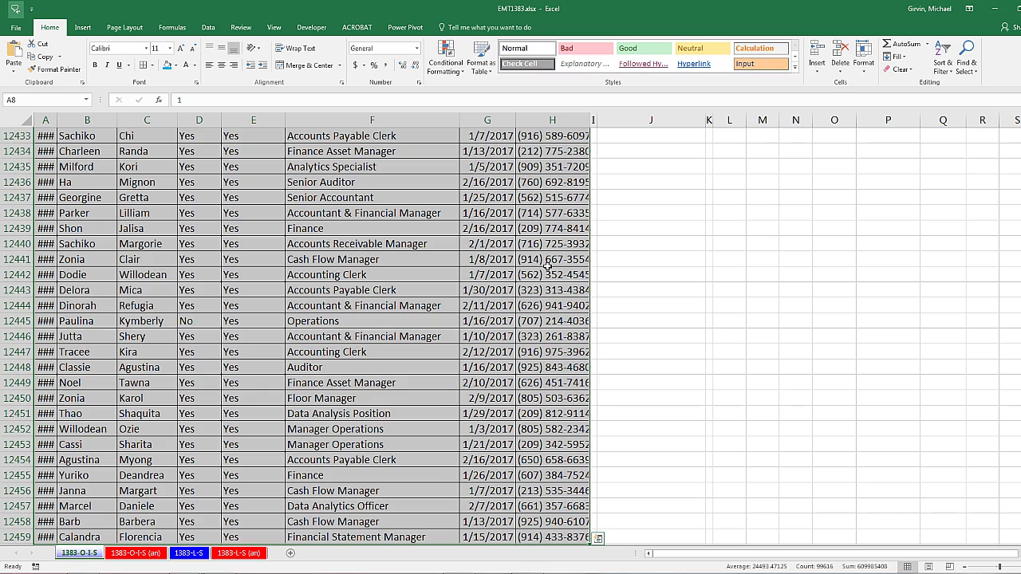
key(ctrl+BackSpace)
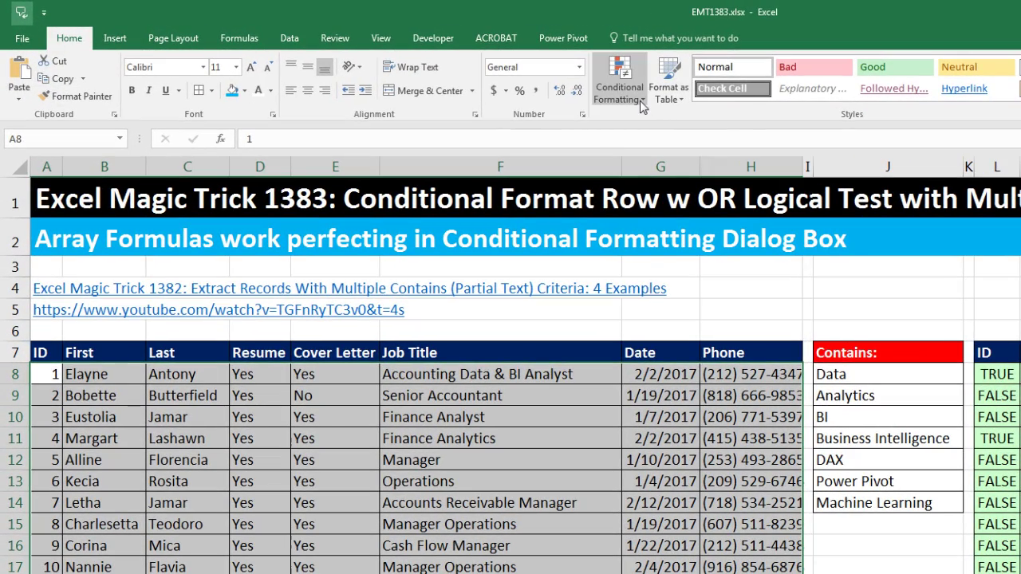
Start a new conditional formatting rule for the selected records that uses a formula to determine which cells to format
click(619, 84)
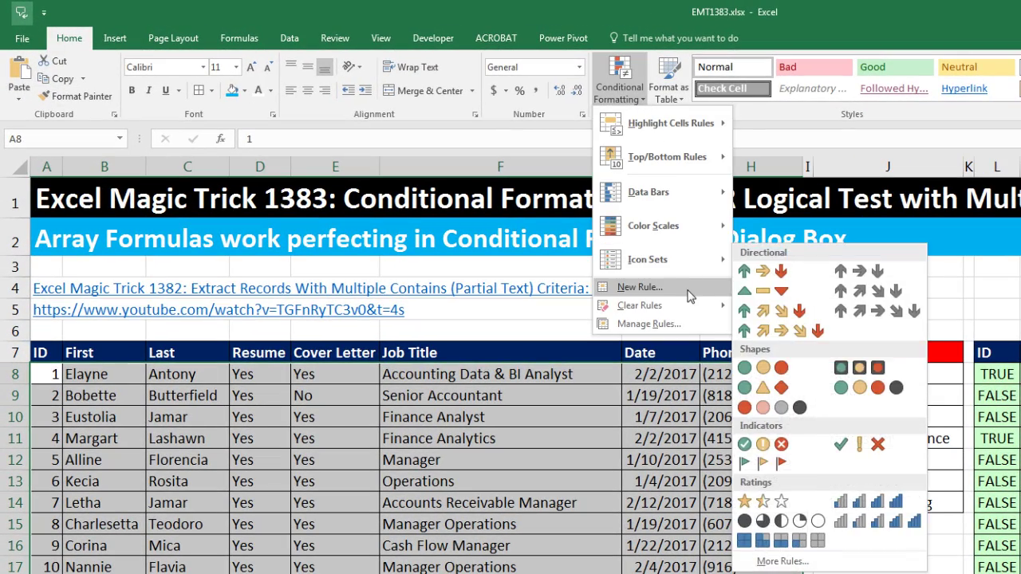
key(Escape)
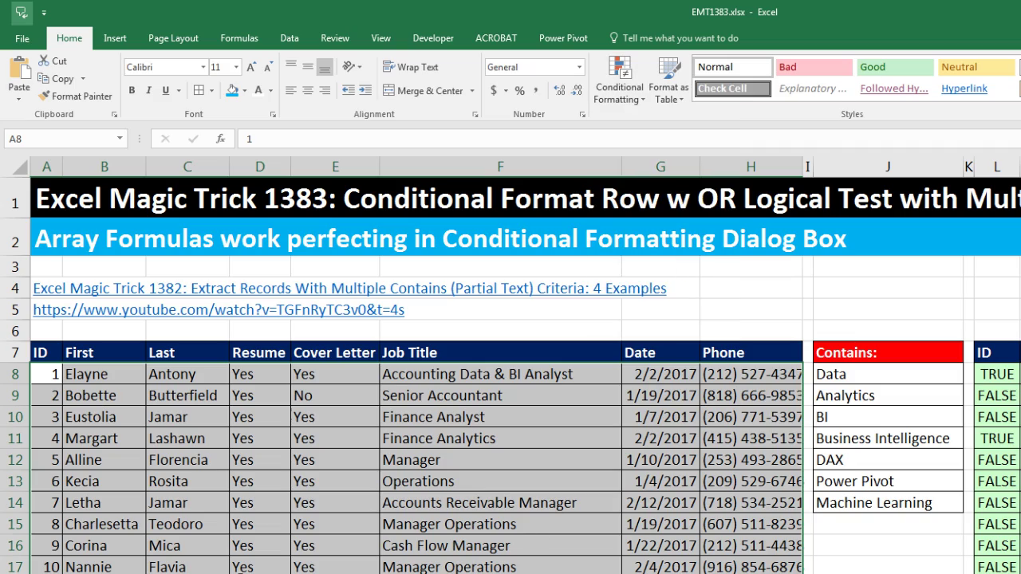
key(alt)
key(h)
key(l)
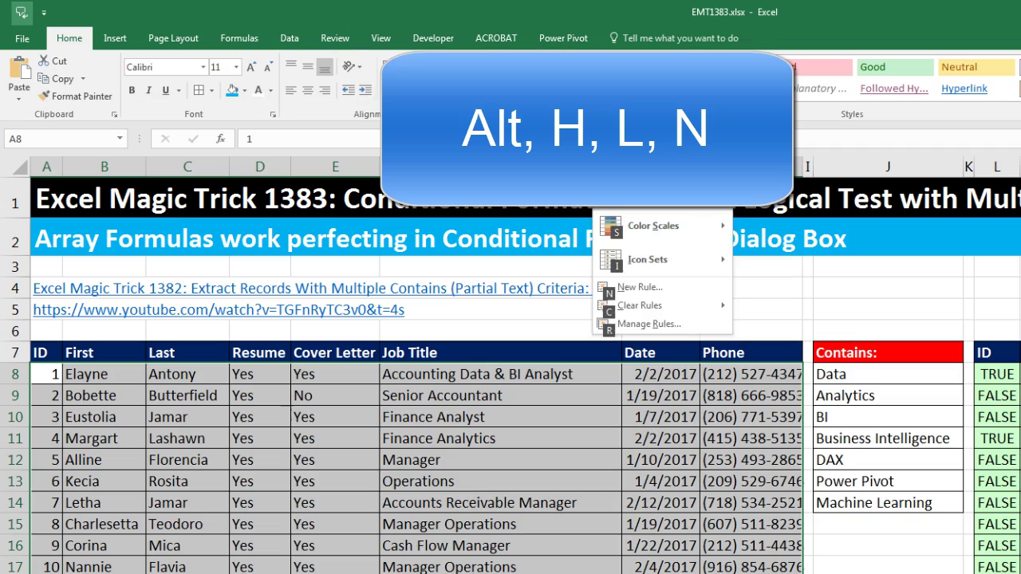
key(n)
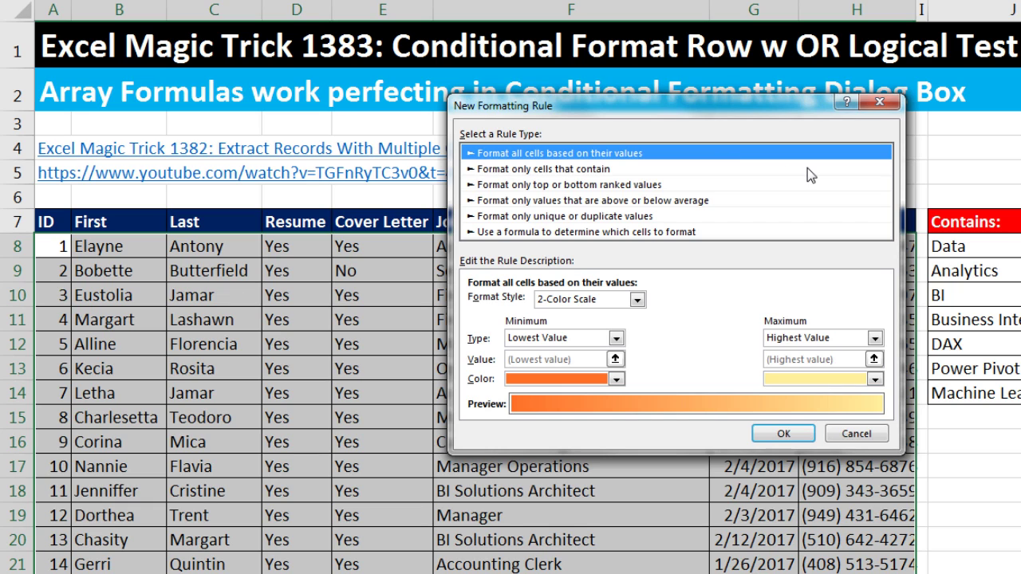
key(Page_Down)
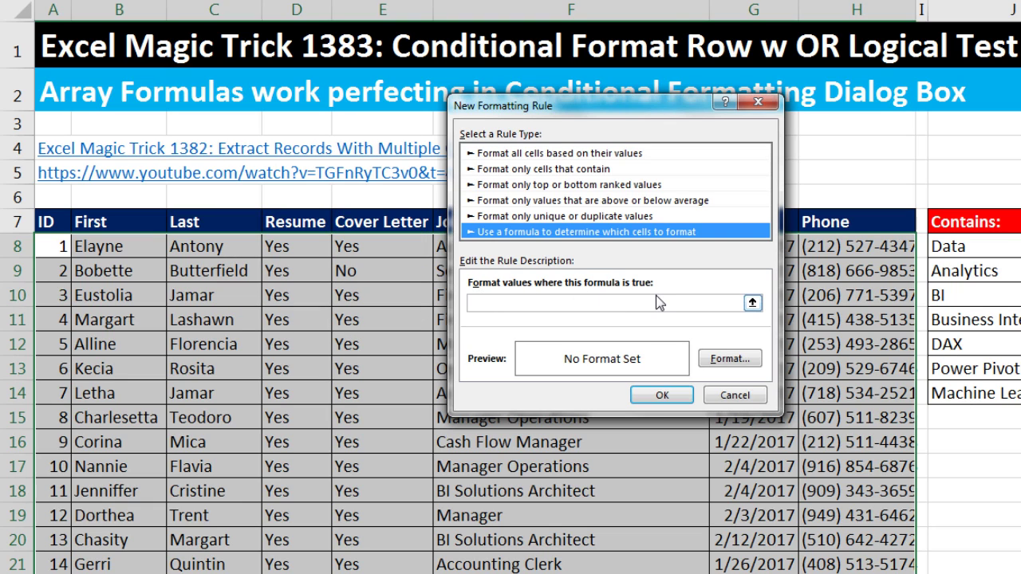
key(Tab)
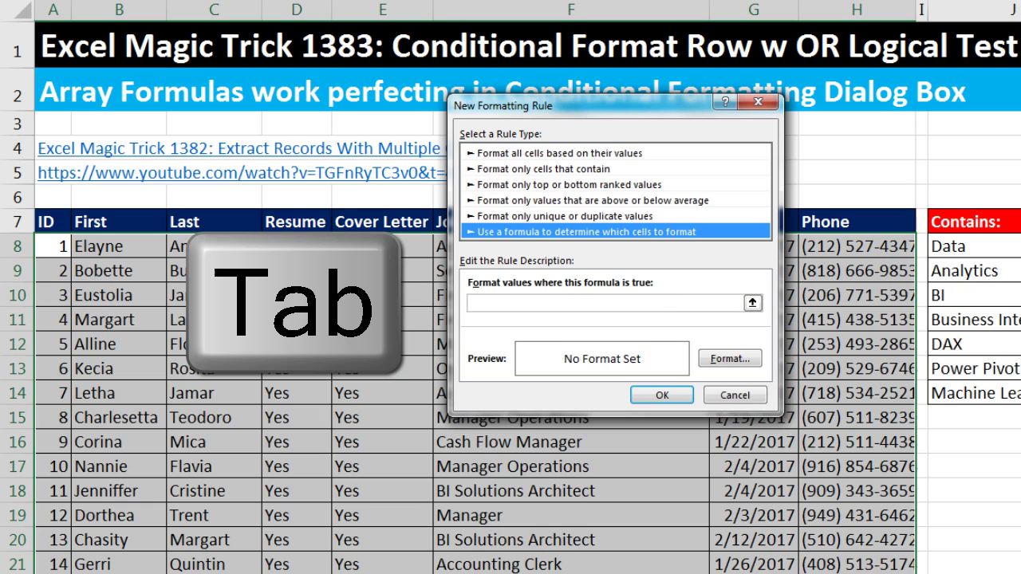
key(Tab)
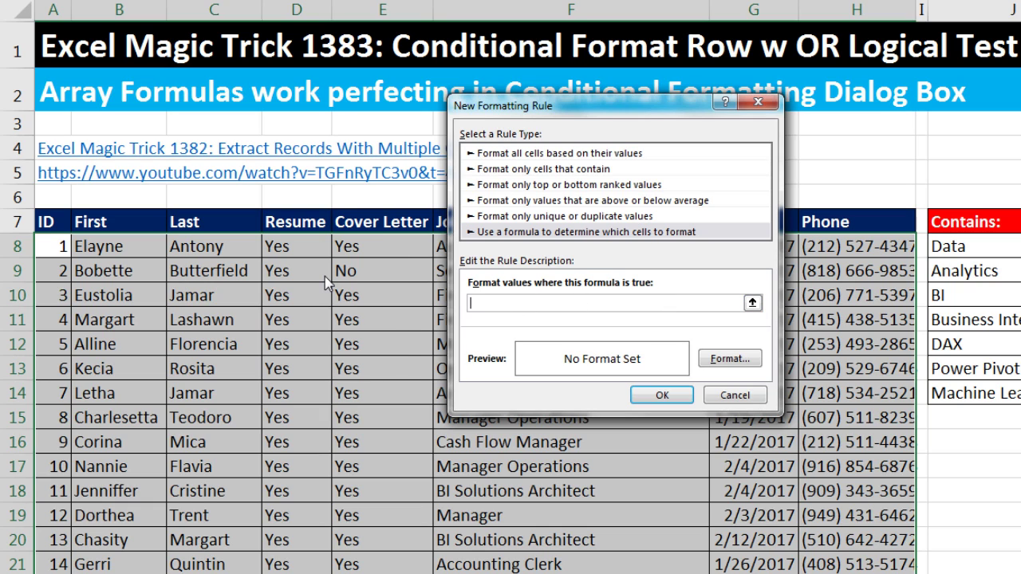
Paste =OR(ISNUMBER(SEARCH($J$8:$J$14,$F8))) as the rule's formula and open the rule's format settings
key(ctrl+v)
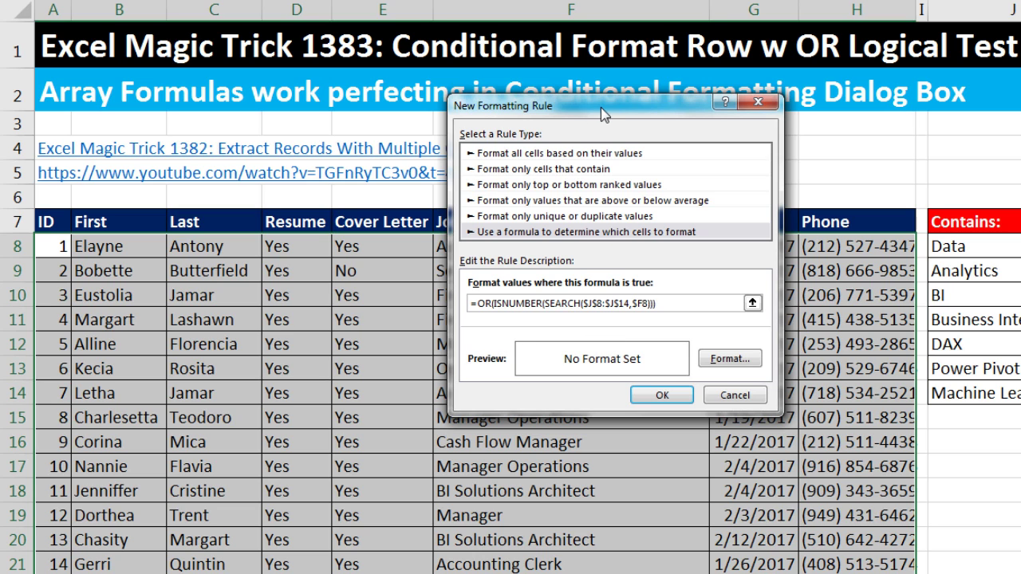
drag(601, 106, 630, 125)
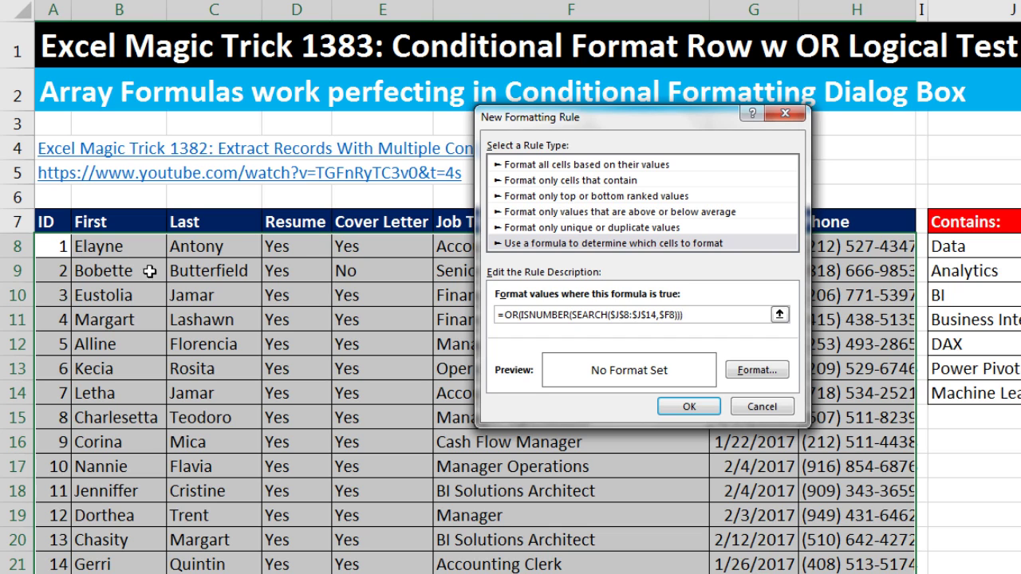
click(752, 372)
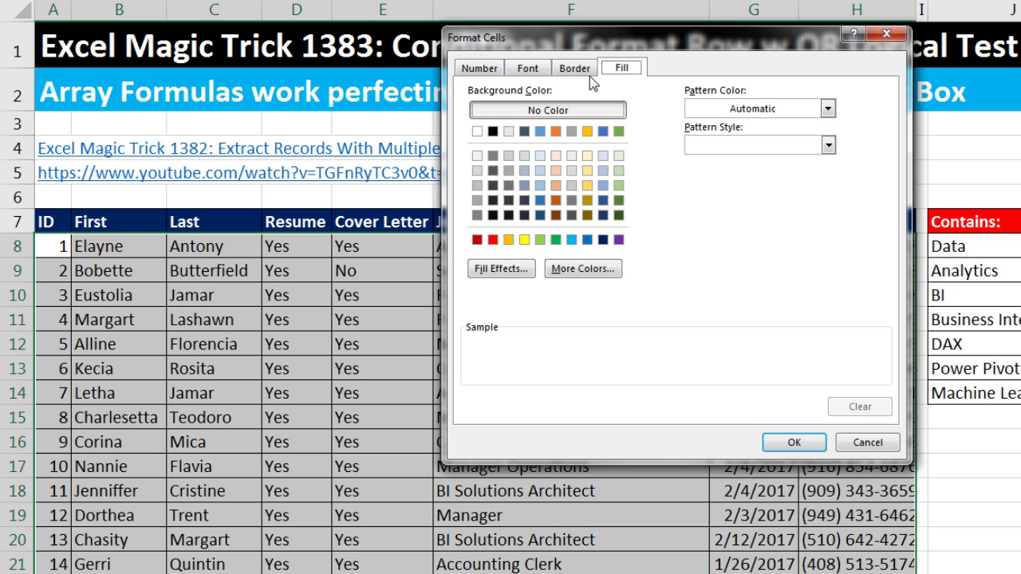
Give the new rule a yellow fill and apply it to the selected applicant records
click(524, 240)
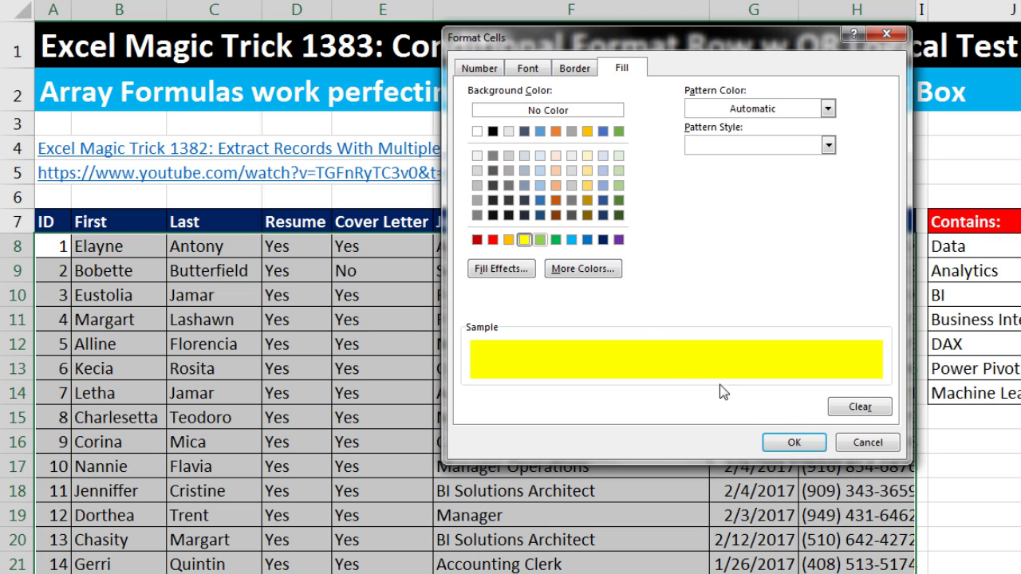
click(806, 444)
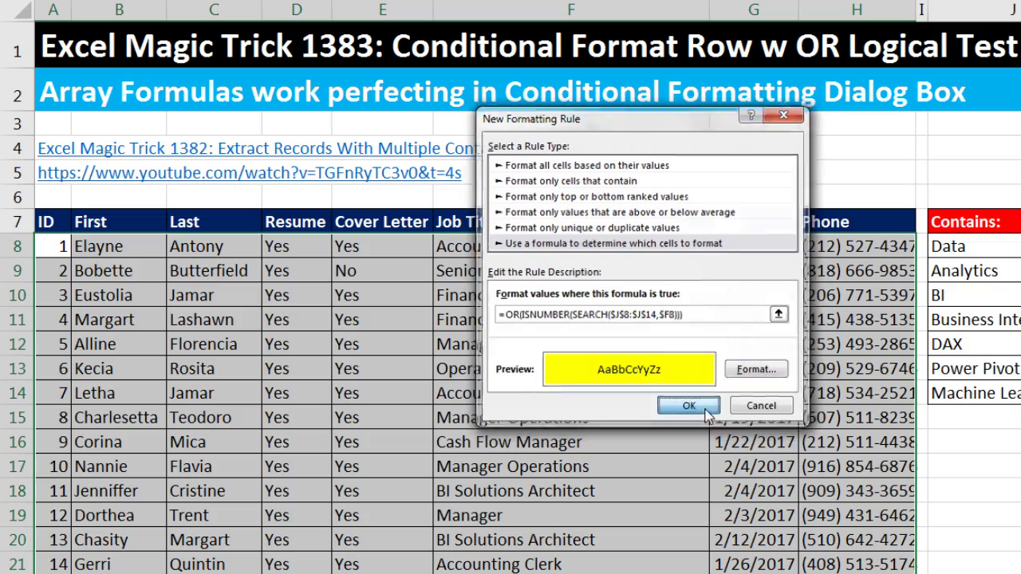
click(715, 412)
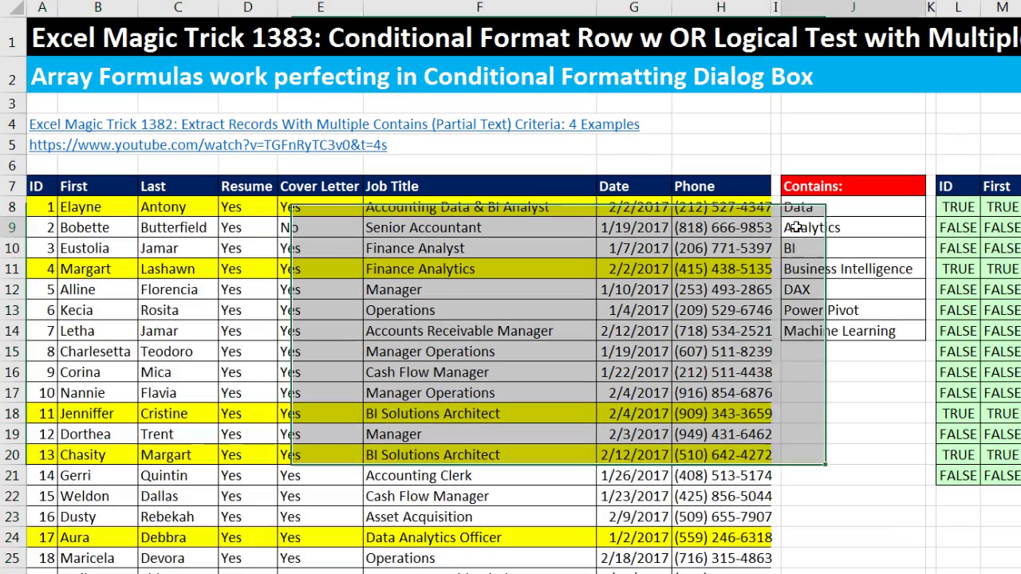
Try replacing the Analytics criterion in J9 with Power BI to test the highlighting, and undo the replacement
click(796, 227)
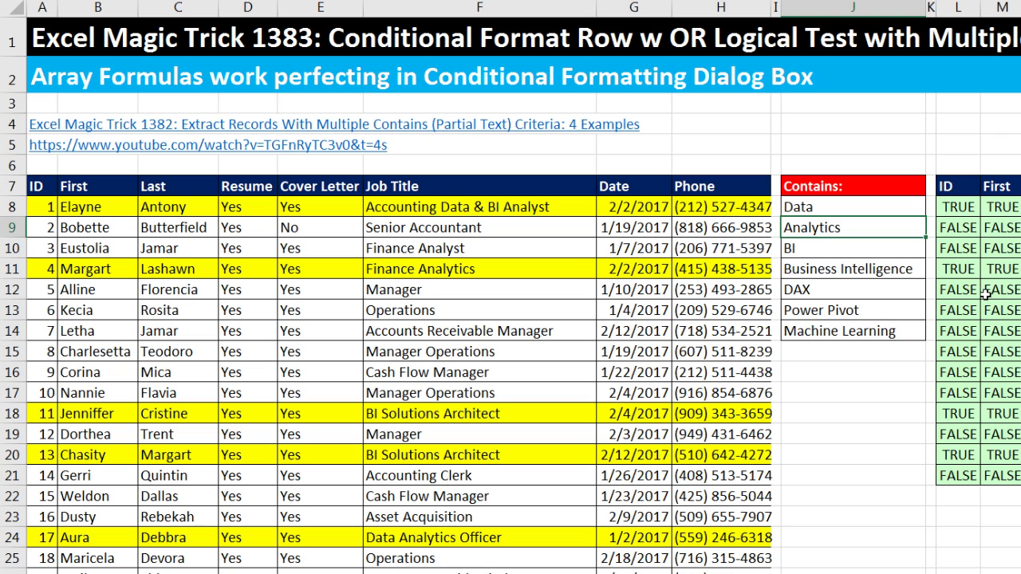
key(ctrl+v)
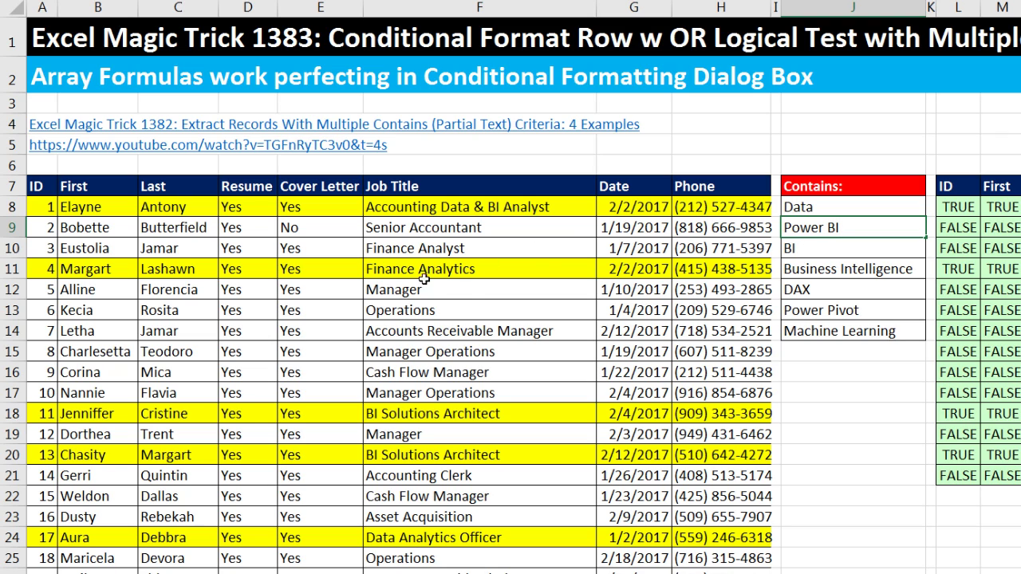
key(F2)
key(Return)
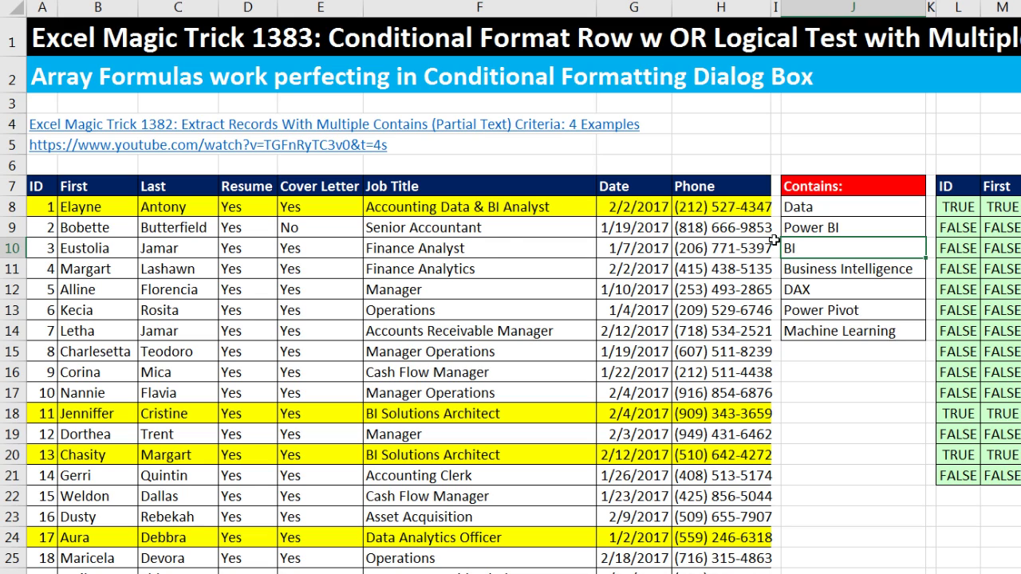
key(ctrl+z)
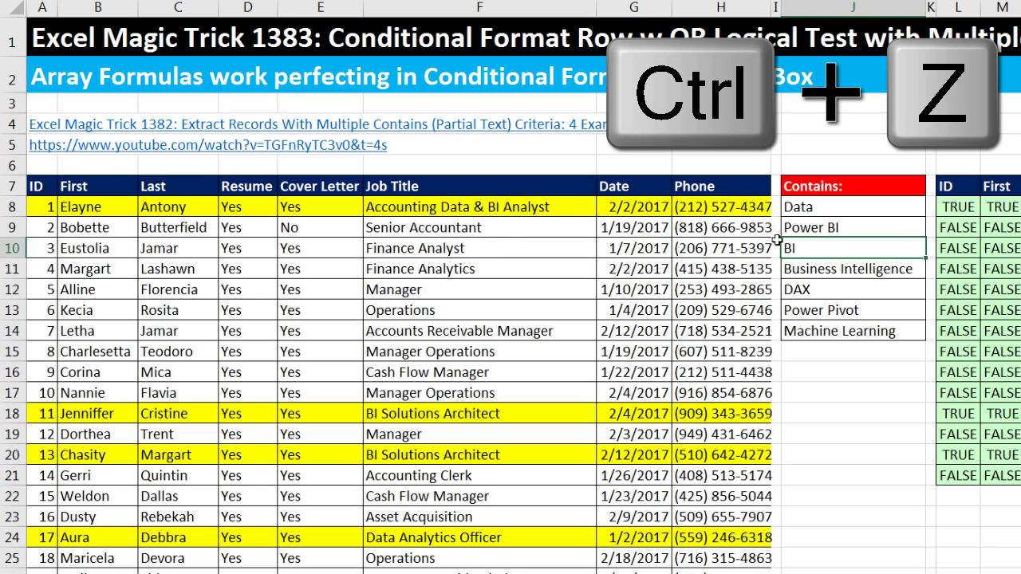
Try adding Analyst as a criterion in J15 below the plain Contains: list, and delete the entry
click(823, 351)
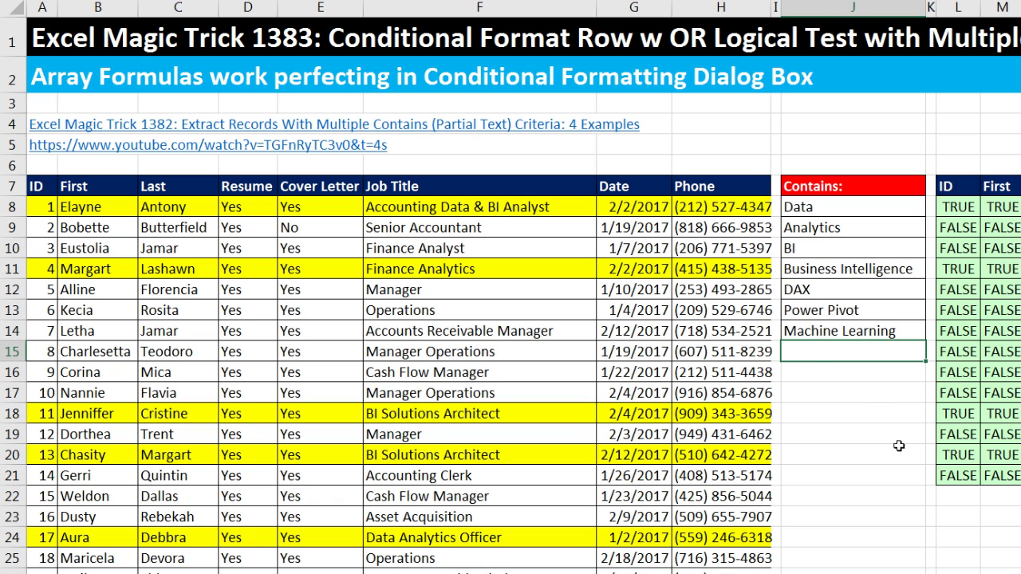
text(Analyst)
key(Return)
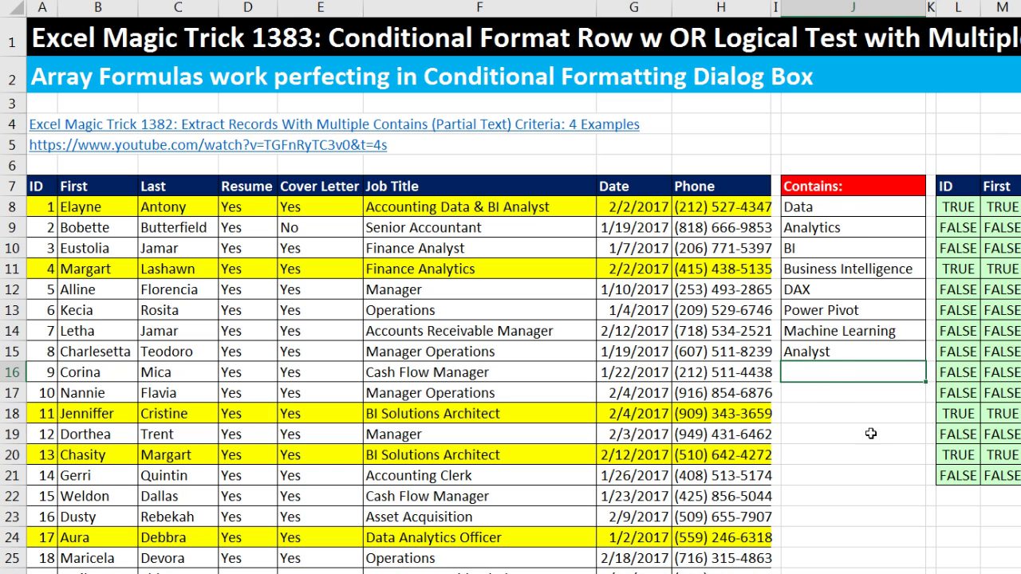
click(881, 354)
key(Delete)
Convert the Contains: criteria list J7:J14 into an Excel table that uses J7 as its header
click(831, 209)
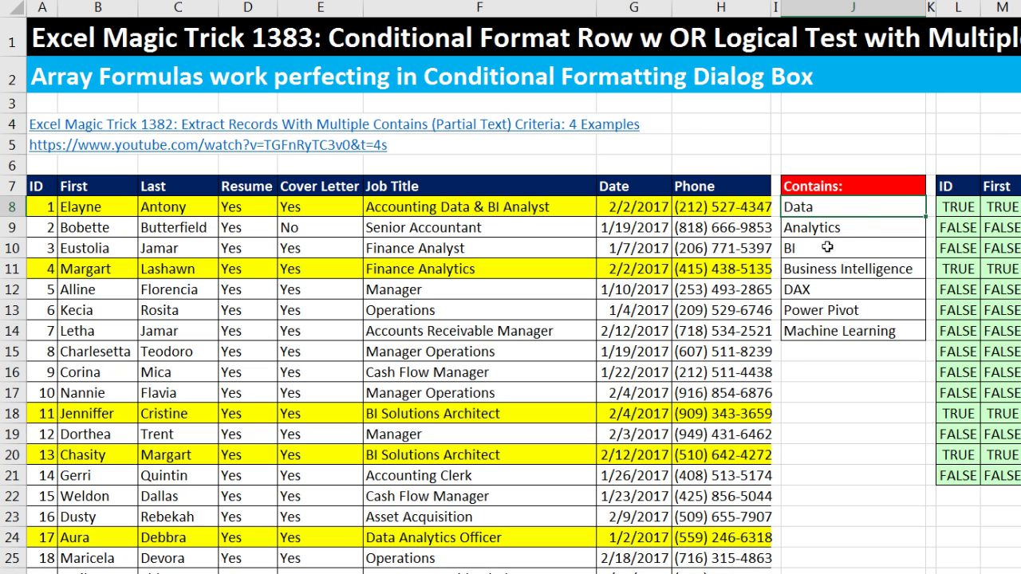
drag(850, 206, 852, 332)
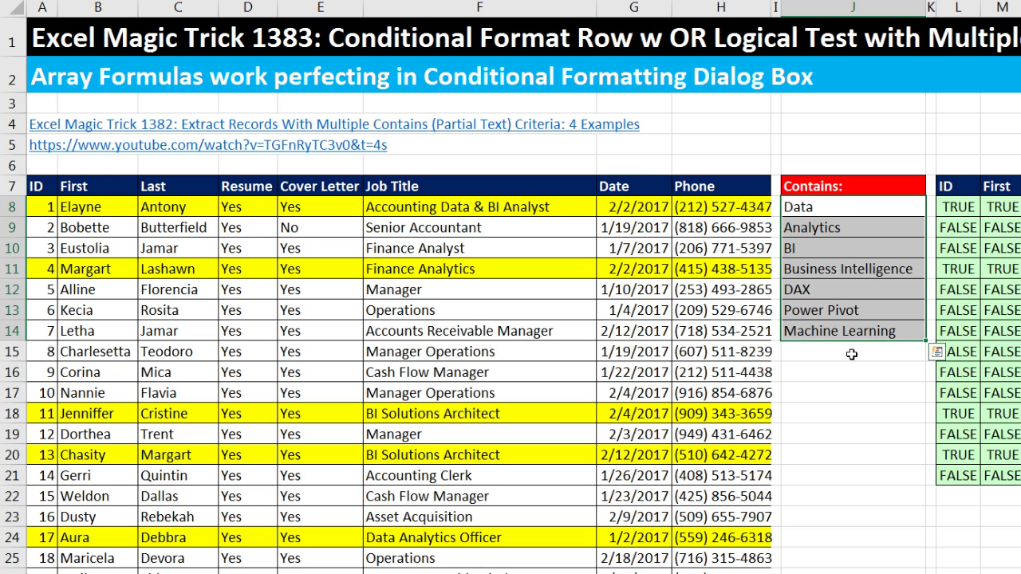
click(832, 209)
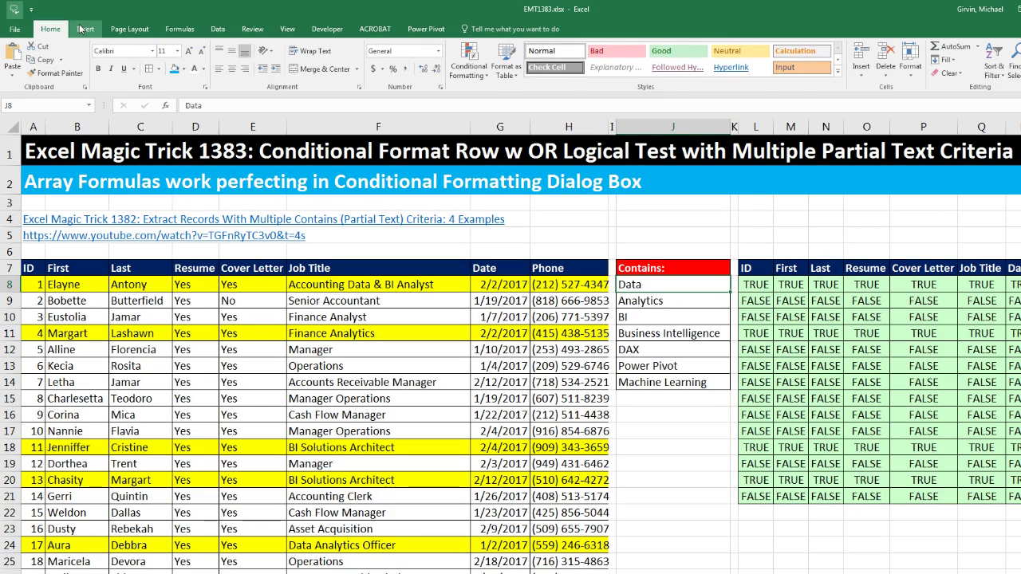
click(84, 29)
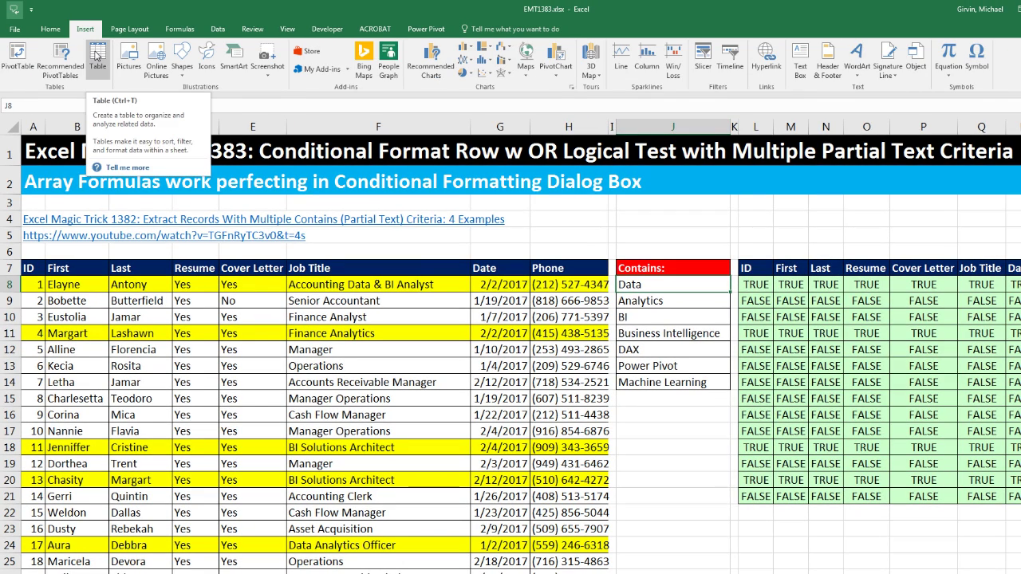
key(ctrl+t)
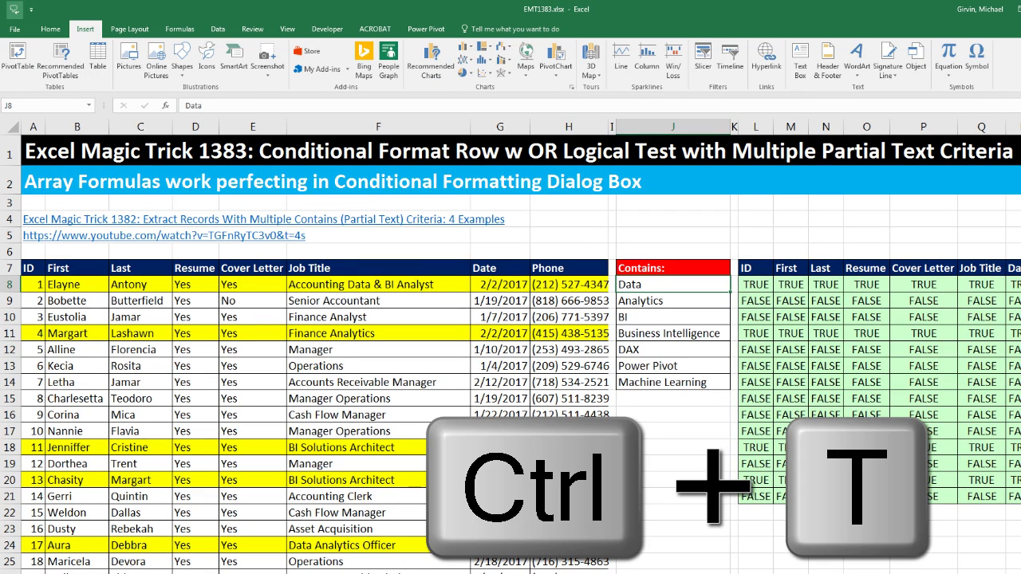
key(Return)
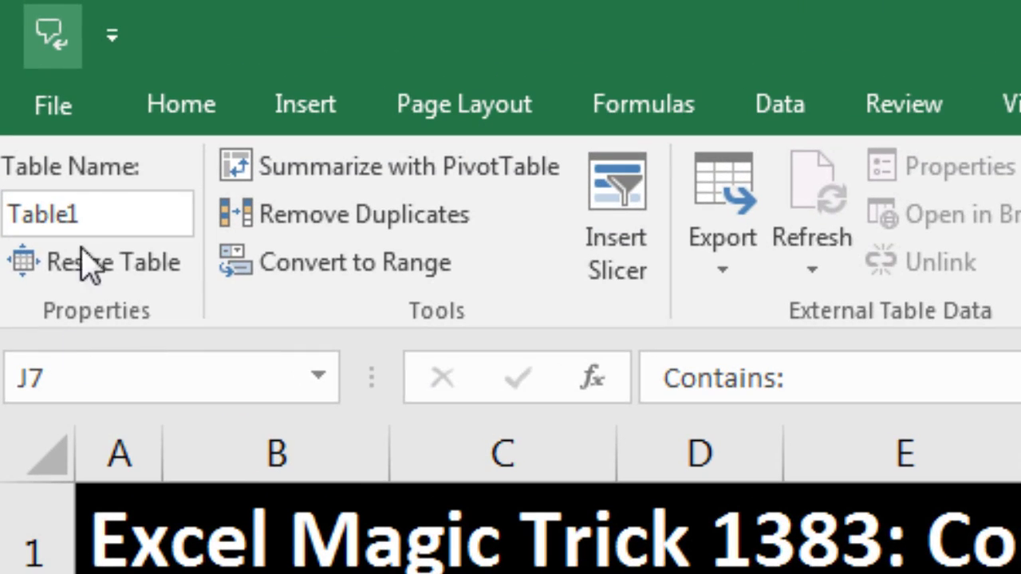
Name the criteria table ContainsCriteria
click(44, 75)
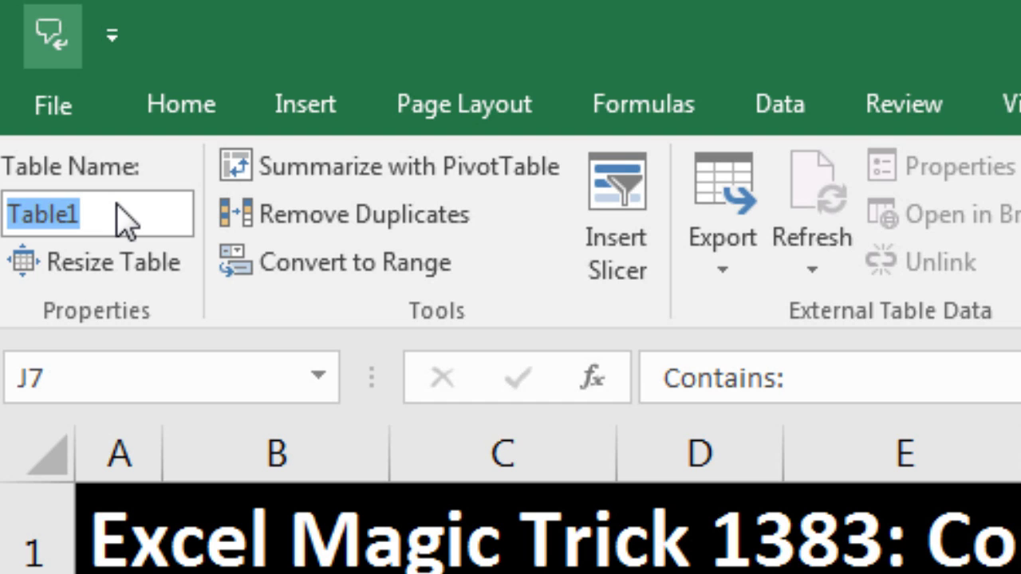
text(ContainsCriteria)
key(Return)
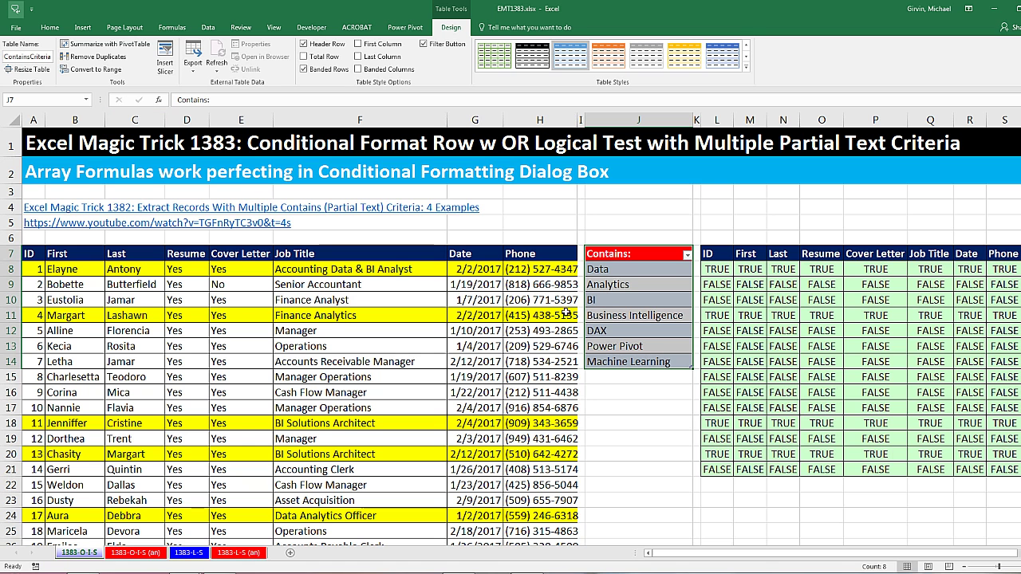
Add Analyst as a new criterion in J15, directly below Machine Learning in the table
click(615, 373)
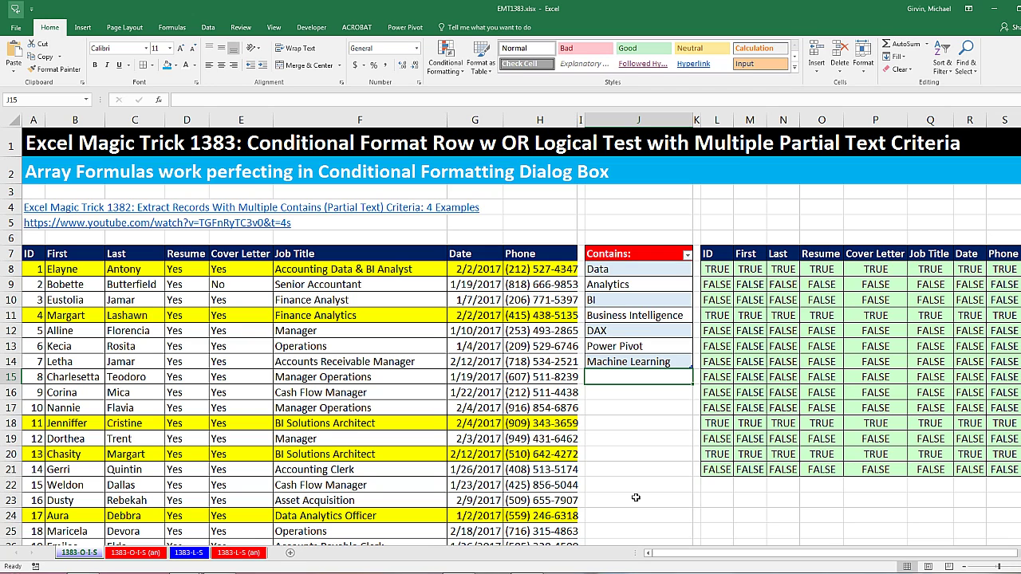
text(Analyst)
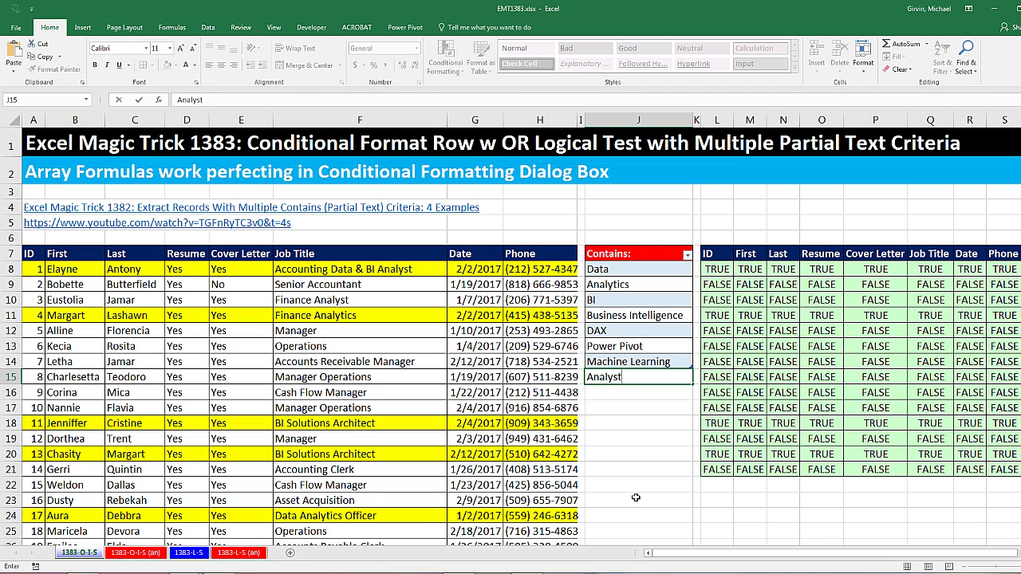
key(Return)
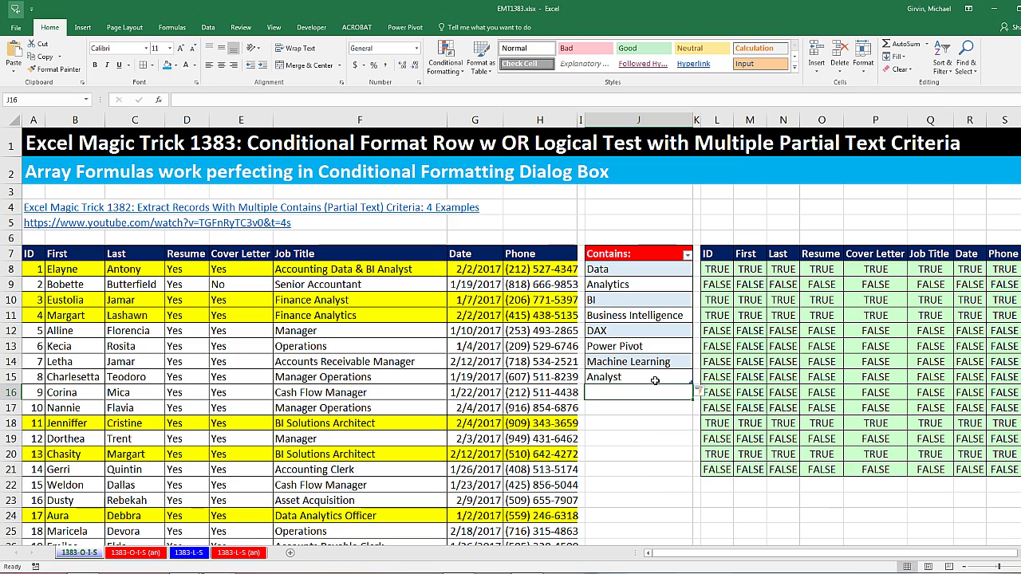
Open the OR formula in L8 to check its criteria range, and re-enter it as an array formula
click(655, 405)
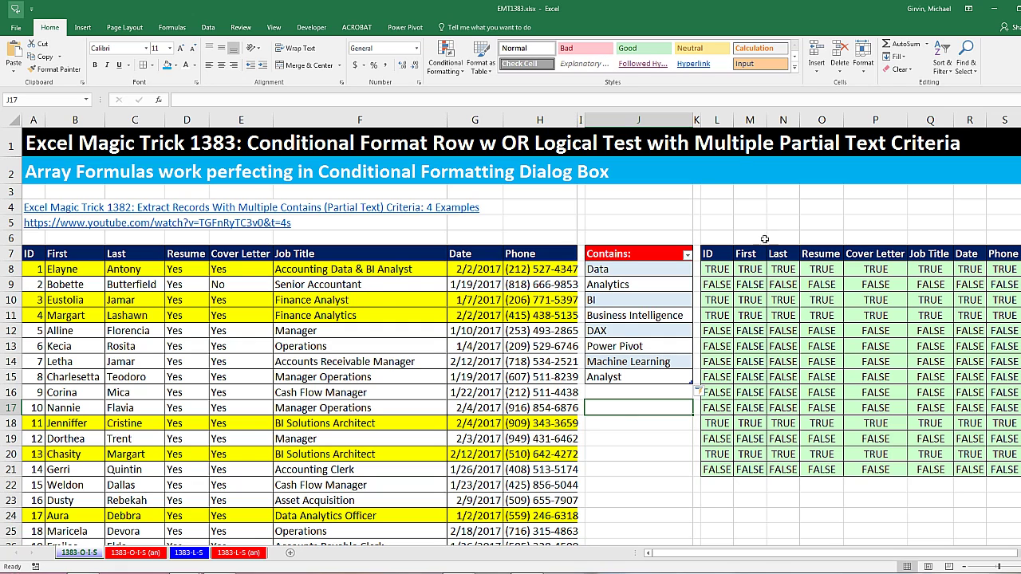
double_click(717, 271)
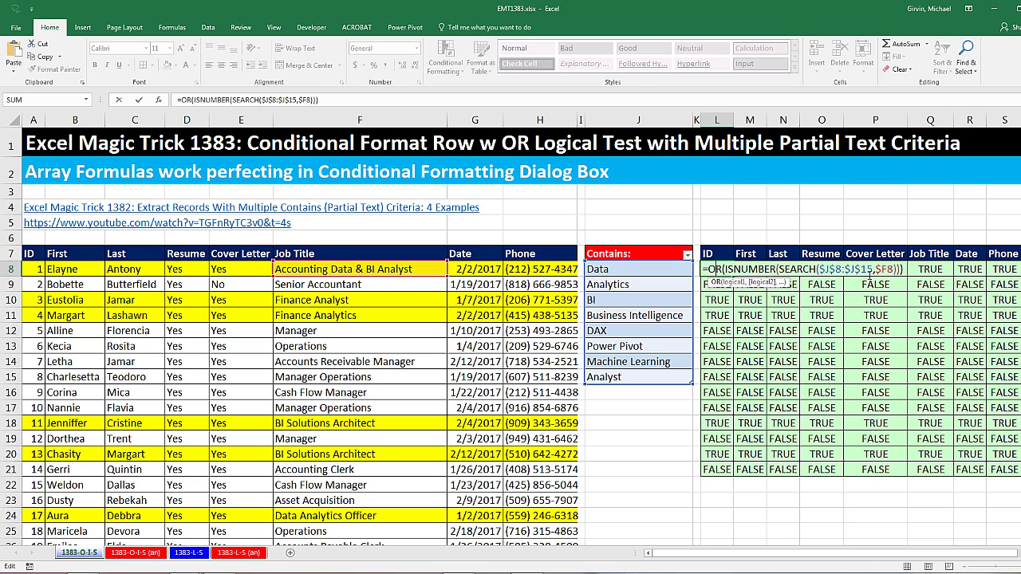
key(ctrl+shift+Return)
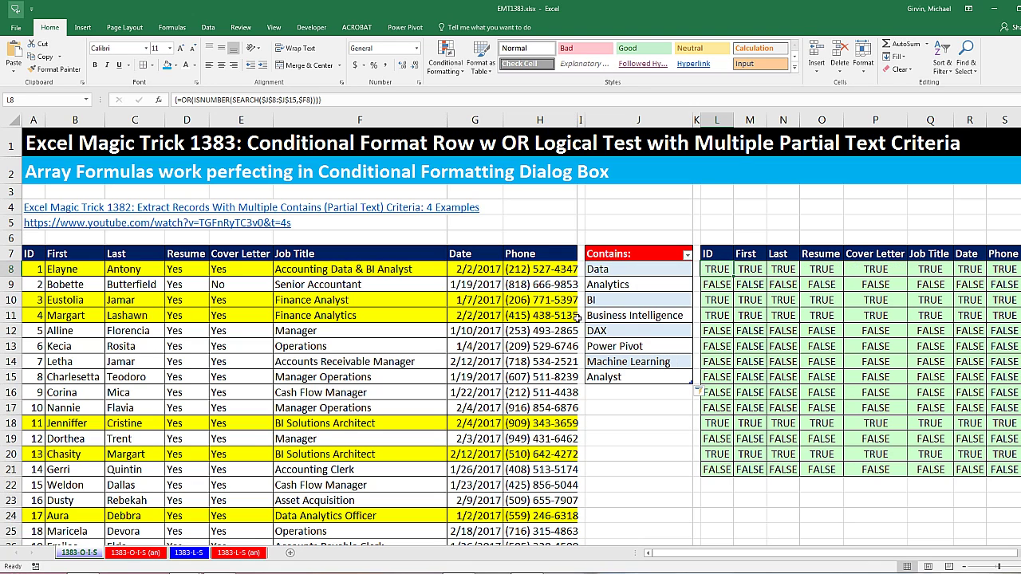
On the 1383-L-S sheet, start a SEARCH formula in L8 with the absolute criteria range $J$8:$J$14 as find_text
click(181, 556)
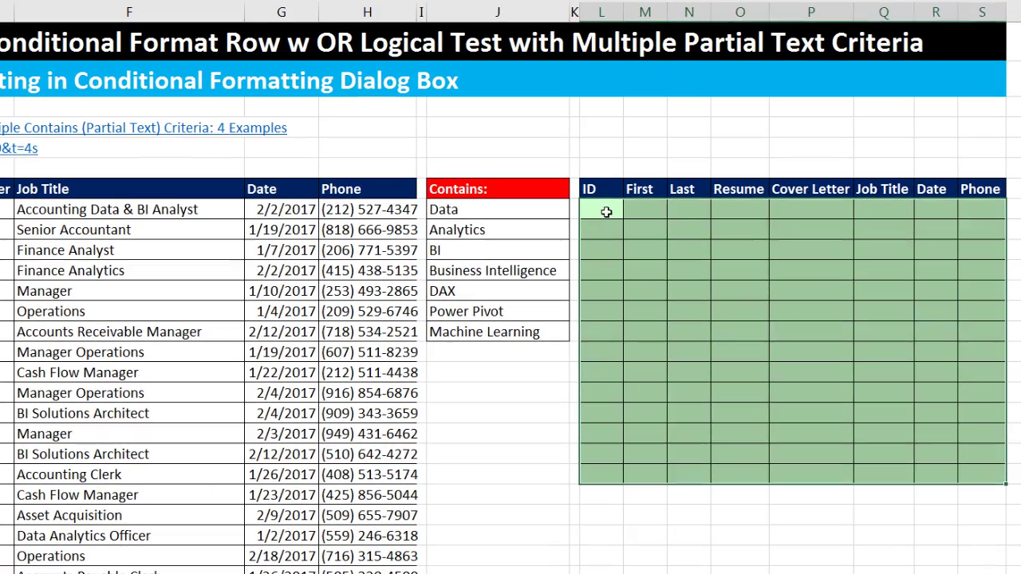
text(=)
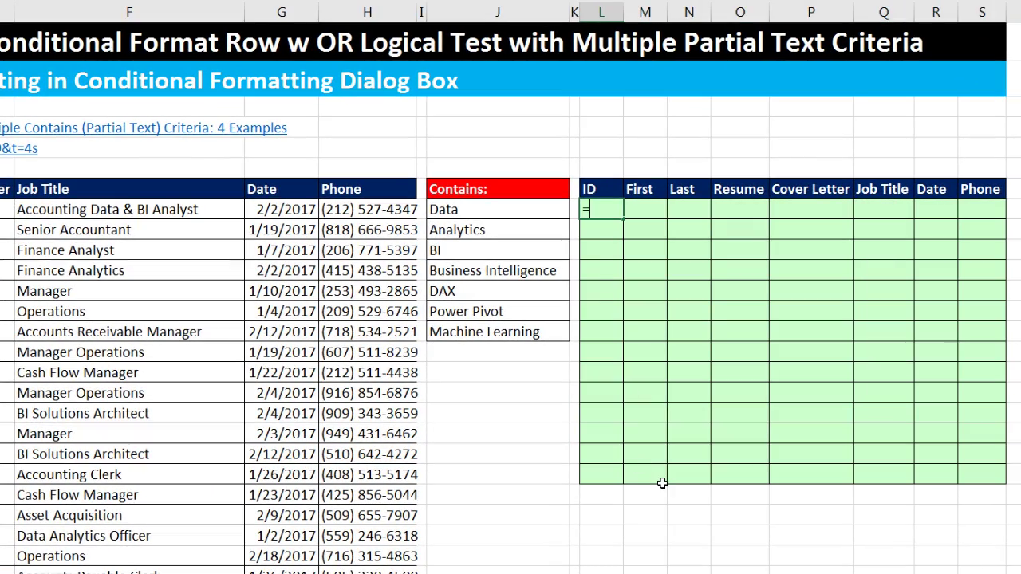
text(s)
key(Tab)
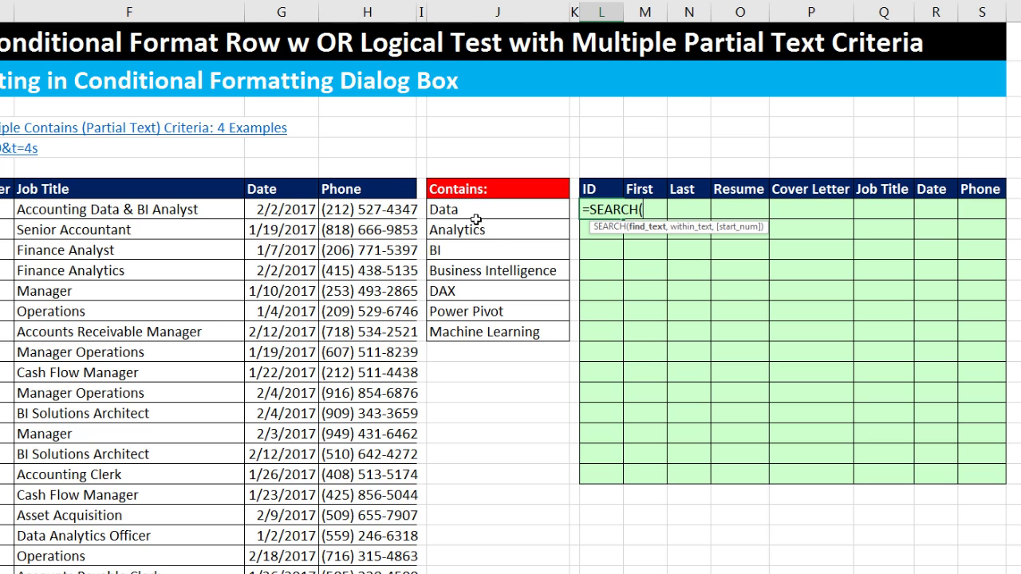
drag(475, 219, 468, 332)
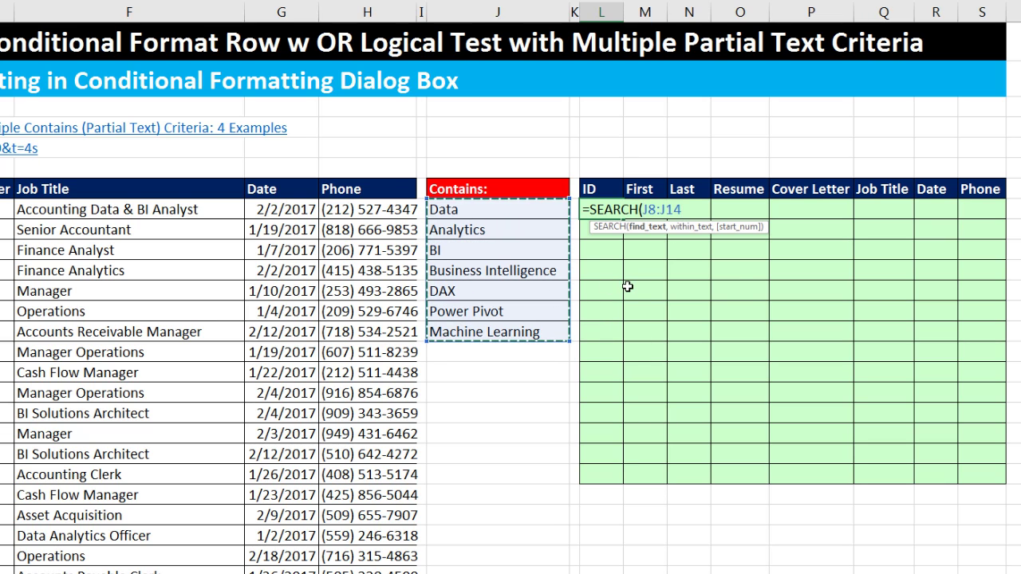
key(F4)
text(,)
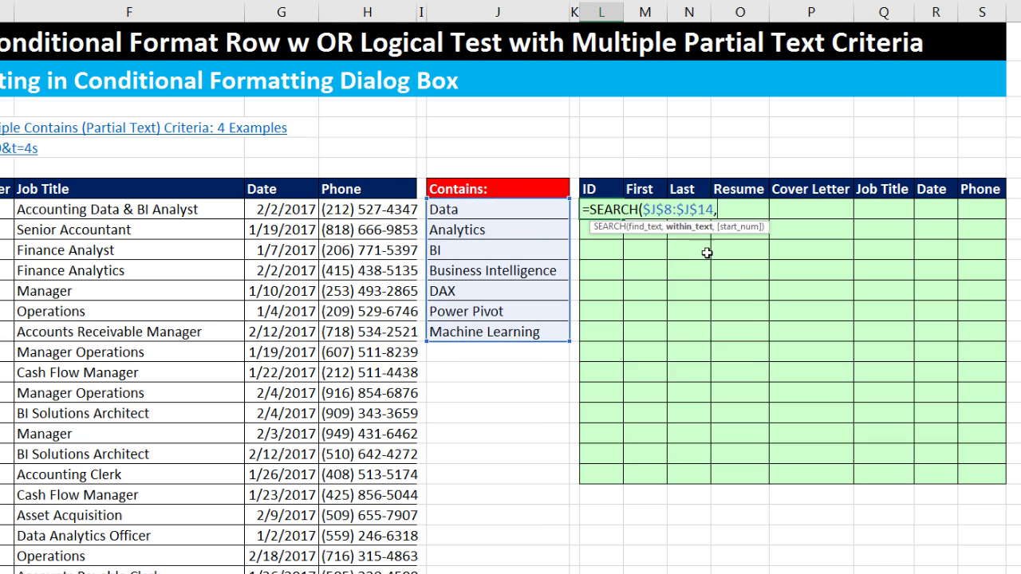
Complete the SEARCH function with the column-locked job title $F8 as within_text, and evaluate it in the cell to inspect its result array
click(35, 211)
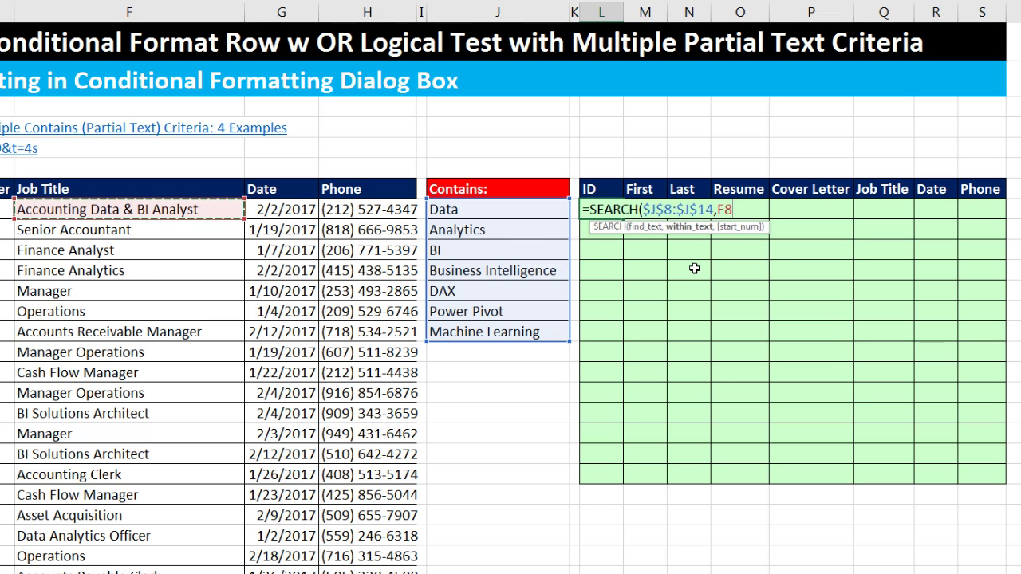
key(F4)
key(F4)
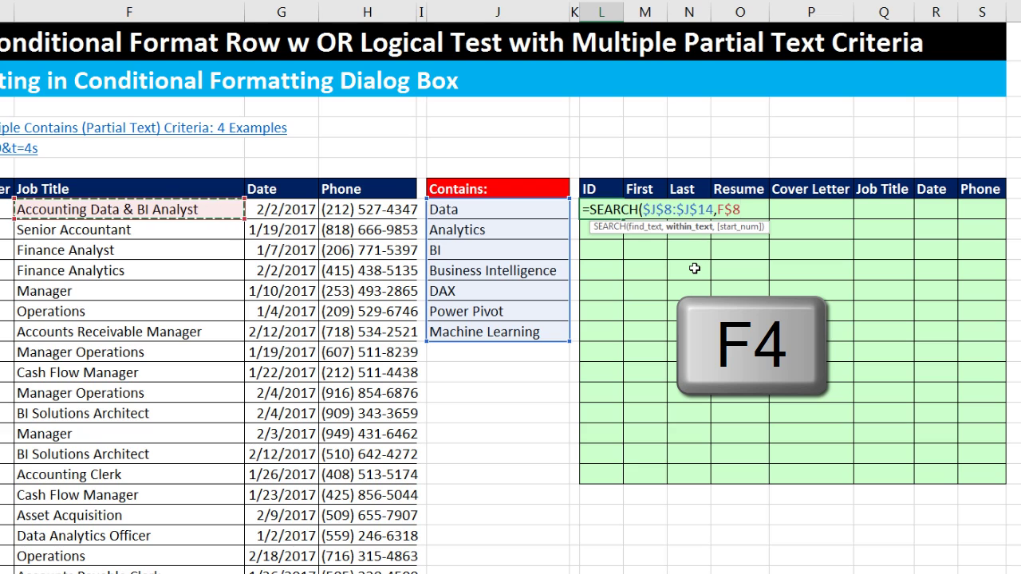
key(F4)
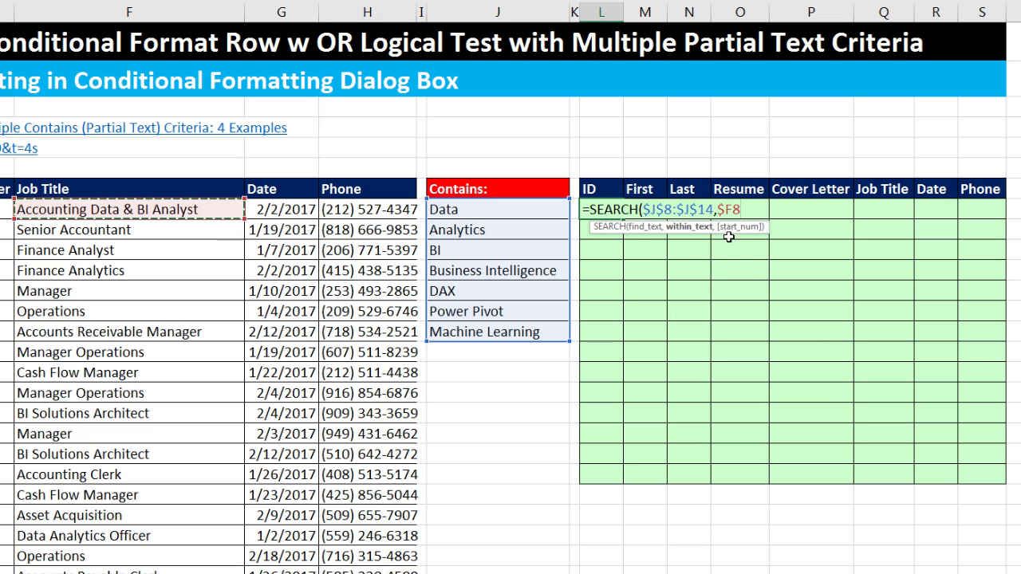
text())
key(F9)
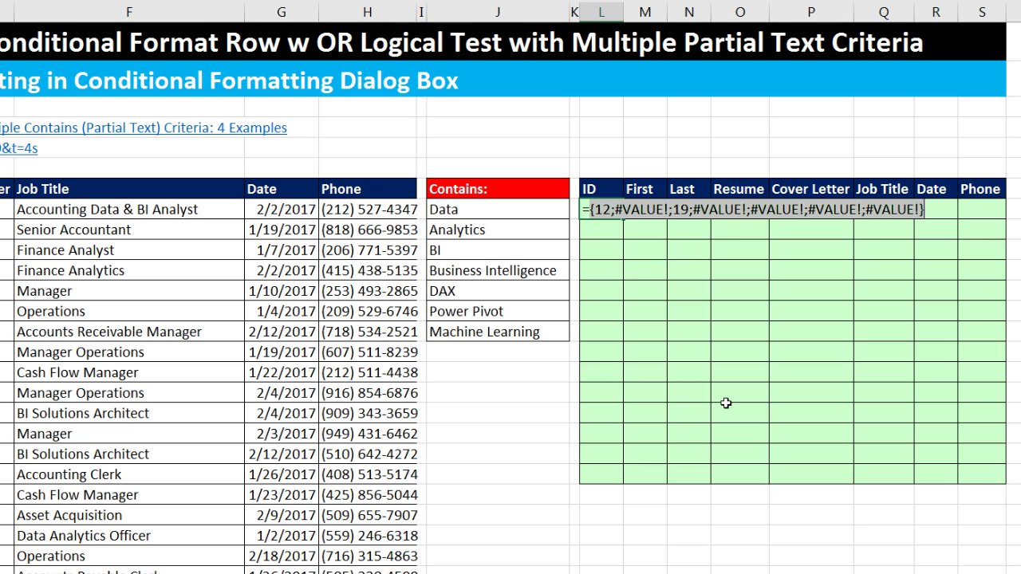
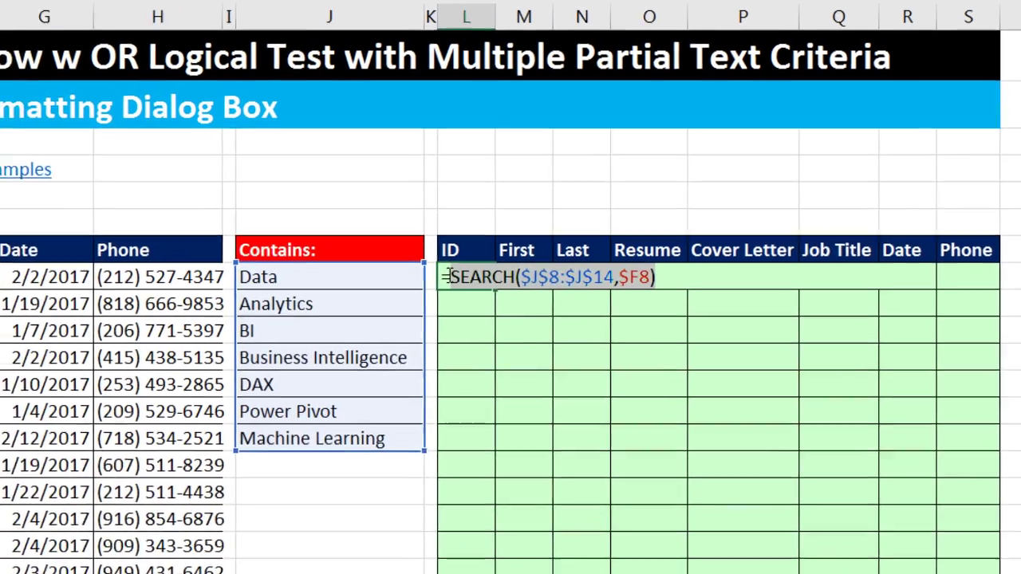
Wrap the SEARCH function in L8 in a LOOKUP with 2^15 as the lookup value, and enter the formula
text(loo)
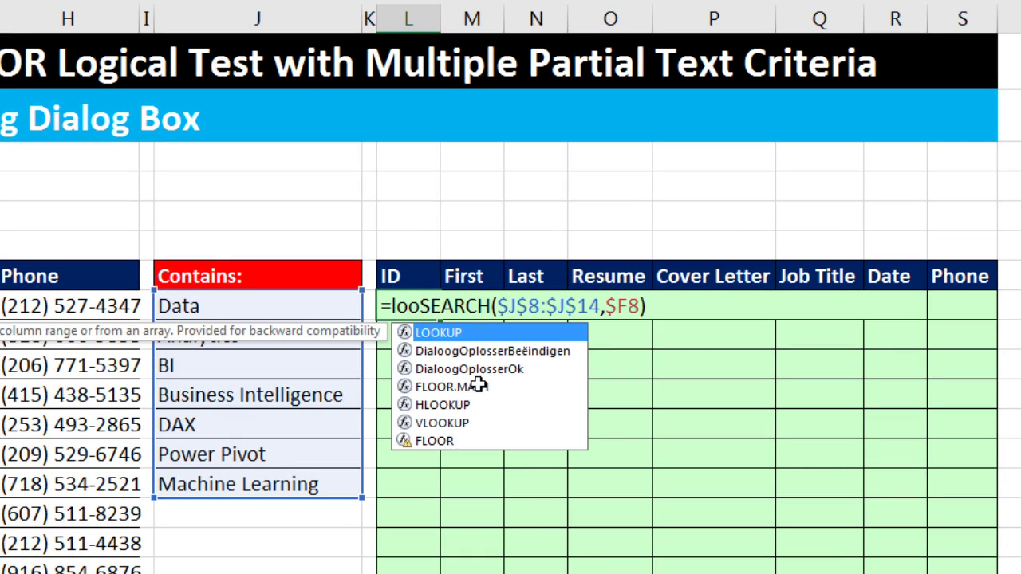
key(Tab)
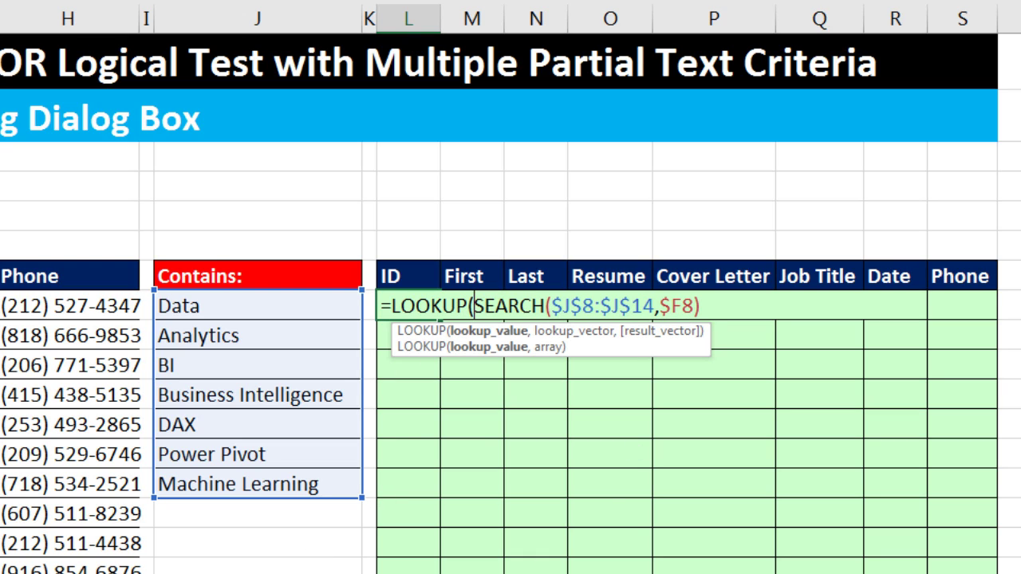
text(2)
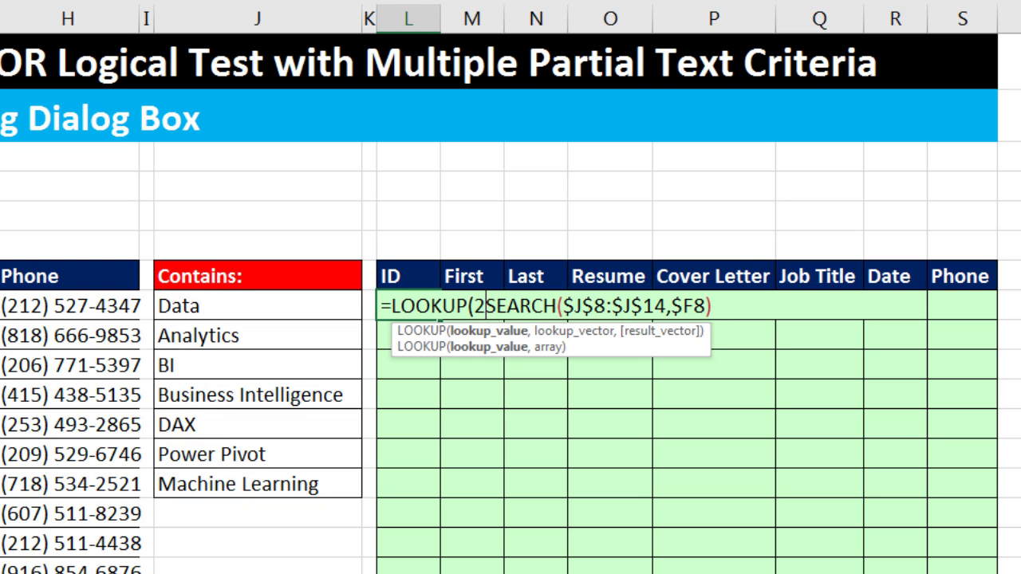
text(^15)
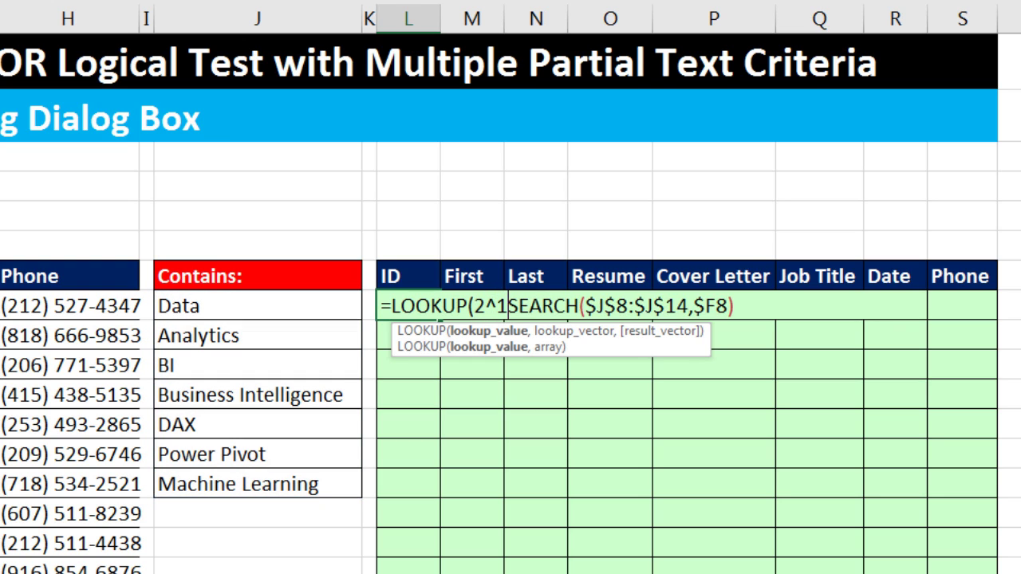
text(,)
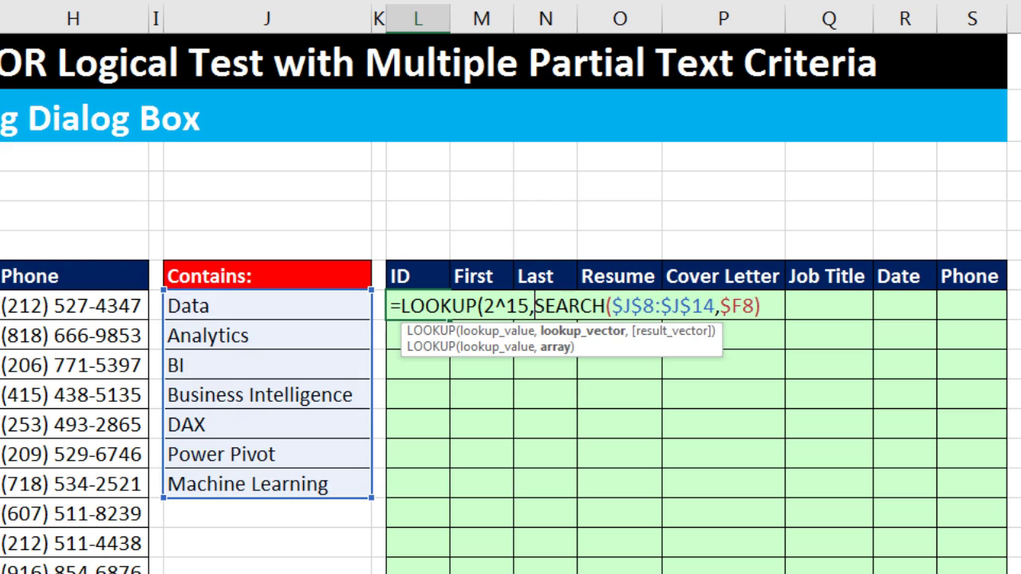
click(514, 335)
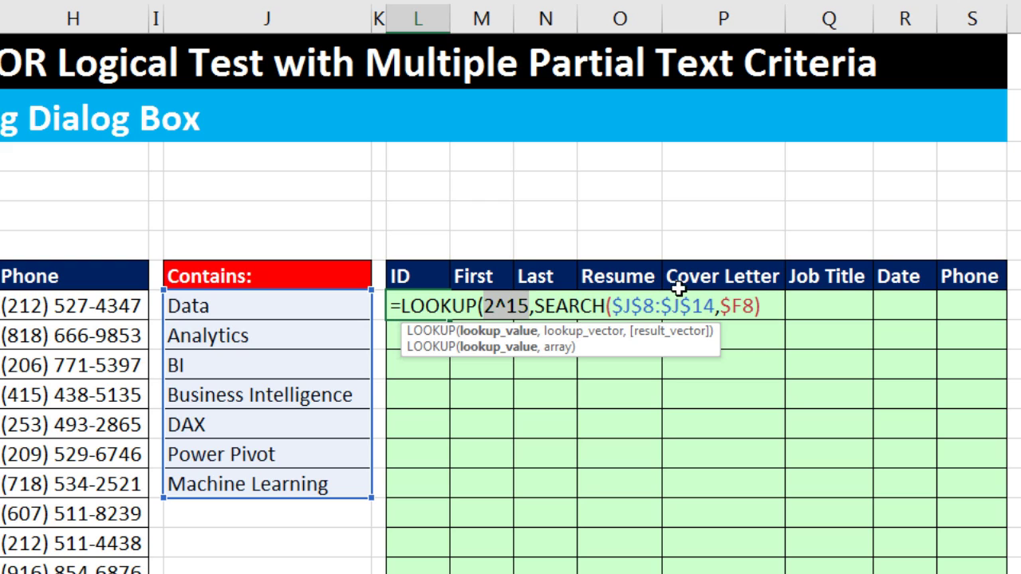
click(771, 307)
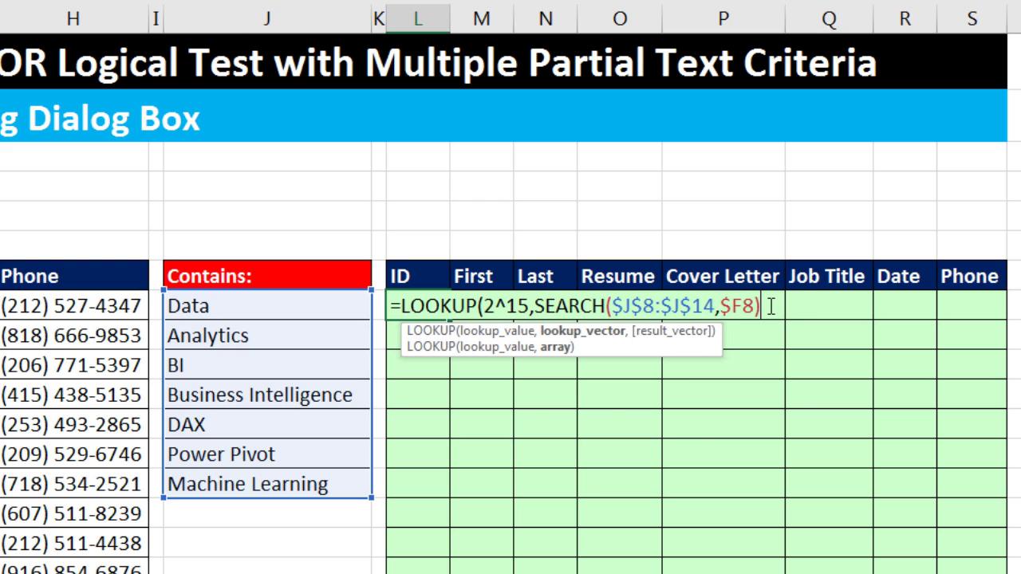
text())
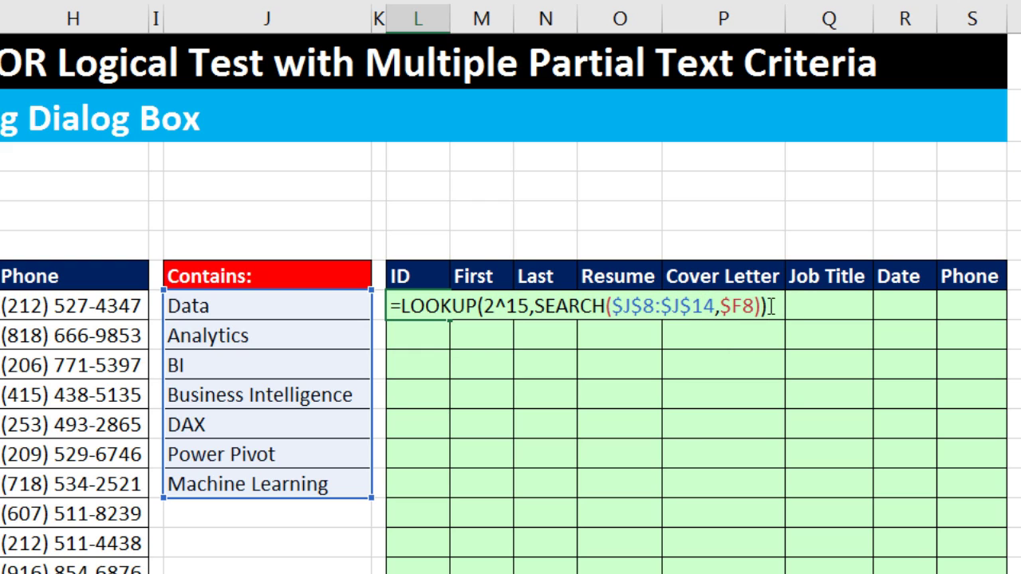
key(ctrl+Return)
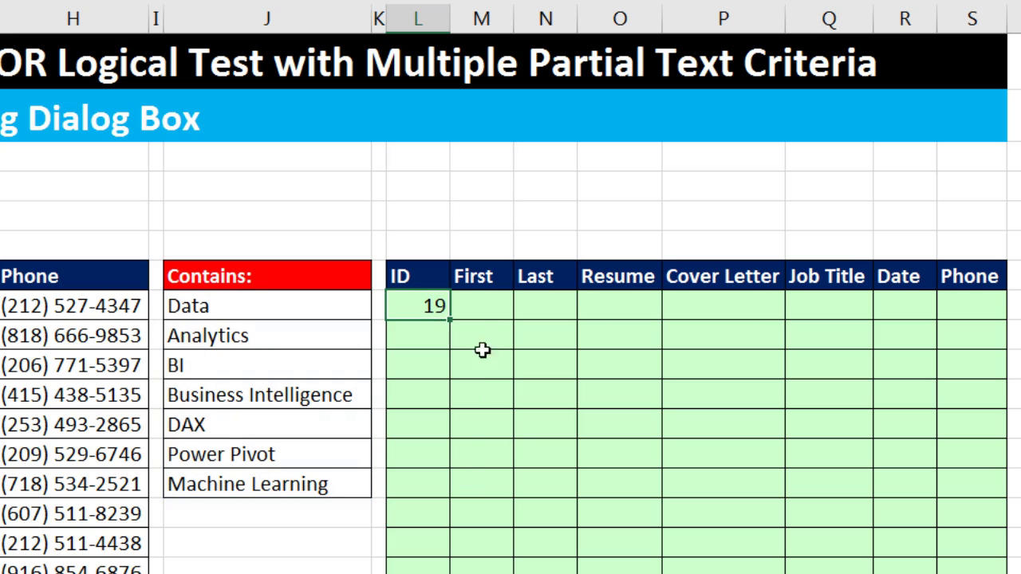
Copy the L8 formula across and down through S21, and compare the results along rows 8 to 11
drag(453, 320, 1005, 573)
drag(1006, 532, 1006, 532)
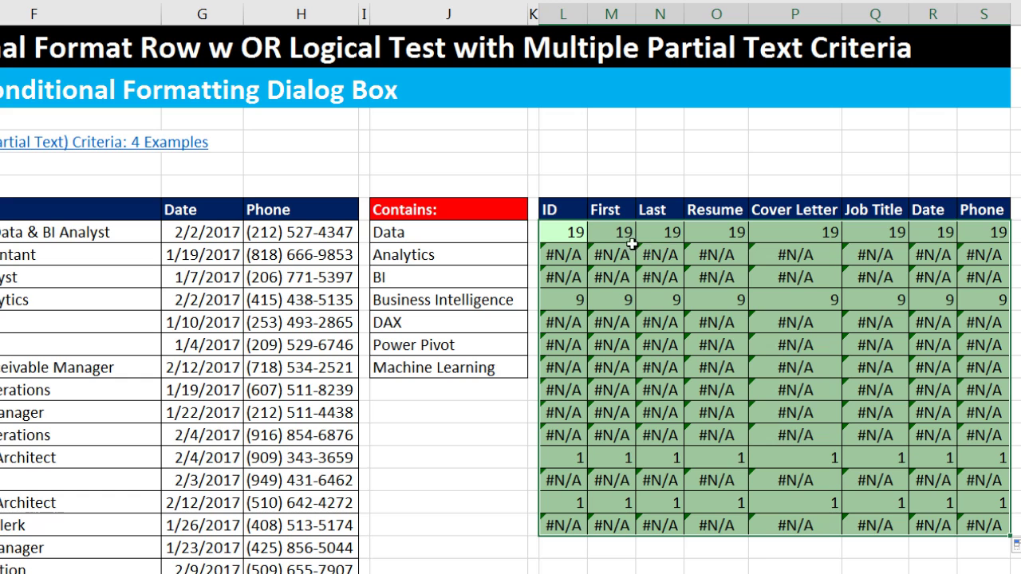
drag(571, 232, 989, 242)
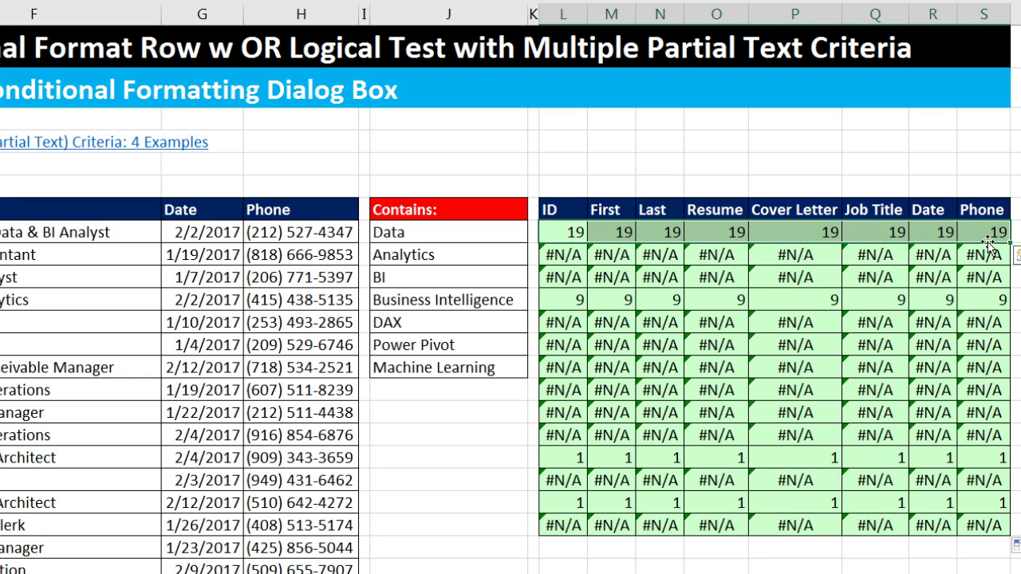
drag(550, 303, 963, 296)
click(610, 255)
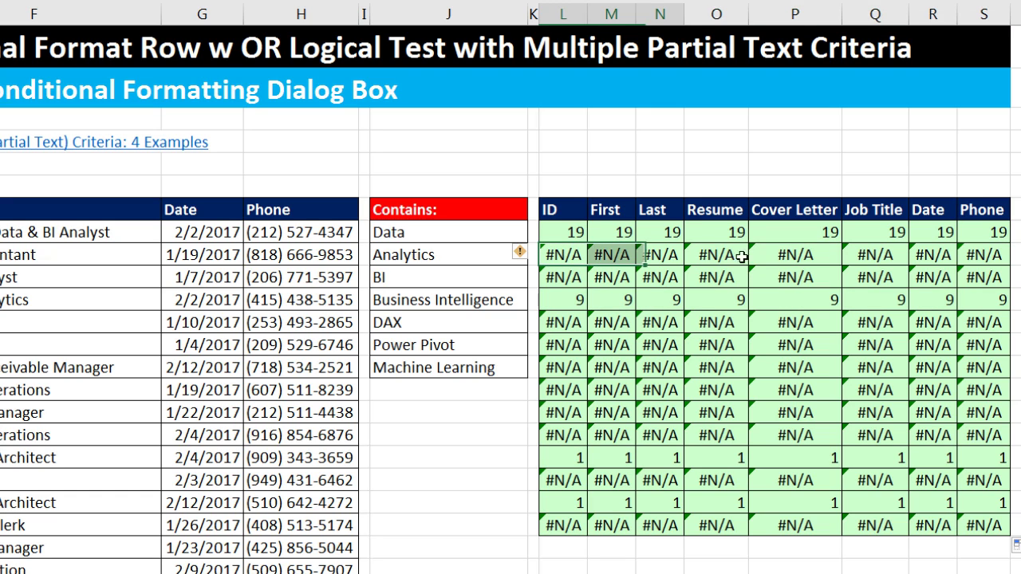
drag(742, 256, 968, 271)
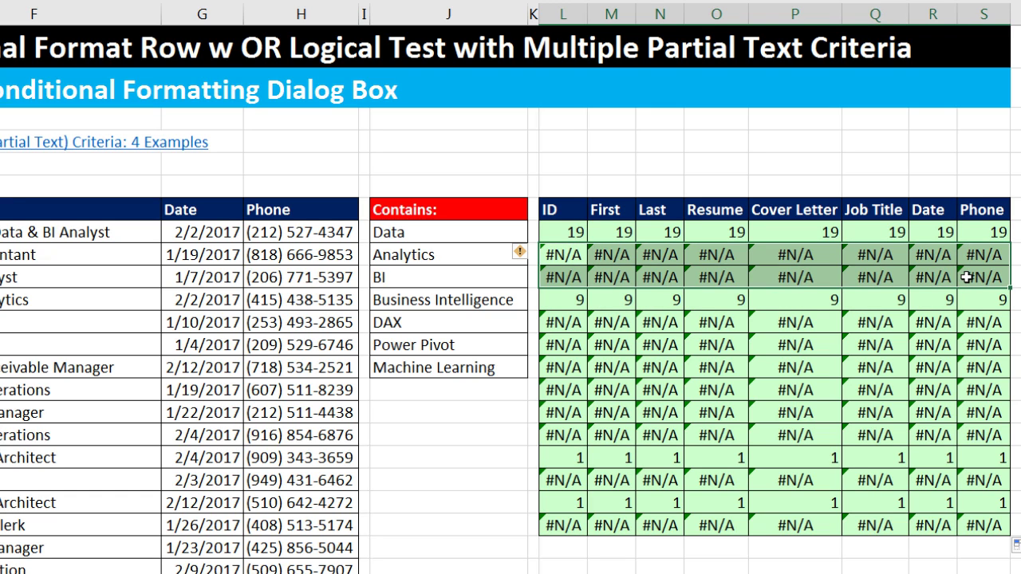
Copy the full text of the LOOKUP formula from L8 and leave the cell unchanged
click(562, 232)
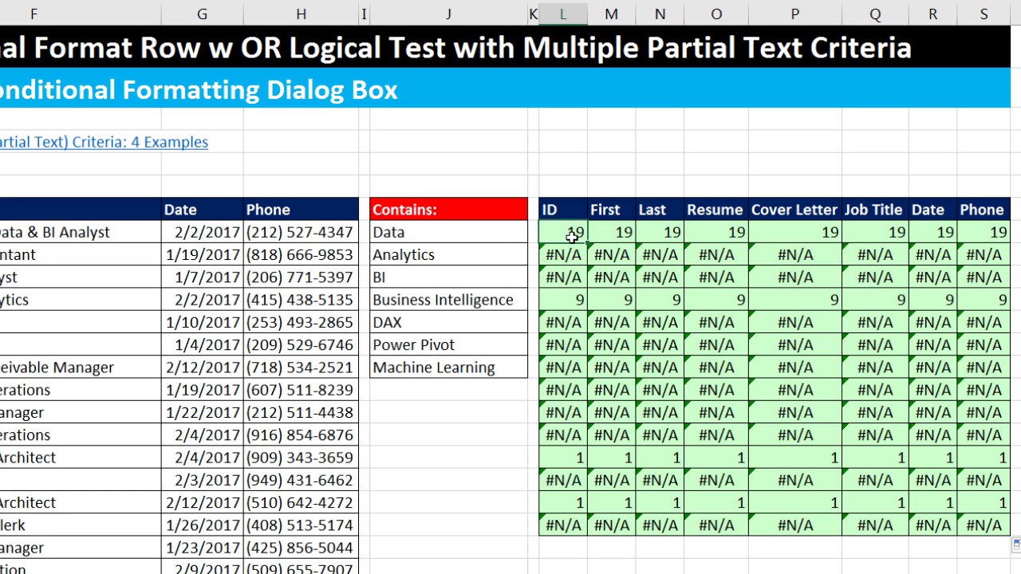
key(F2)
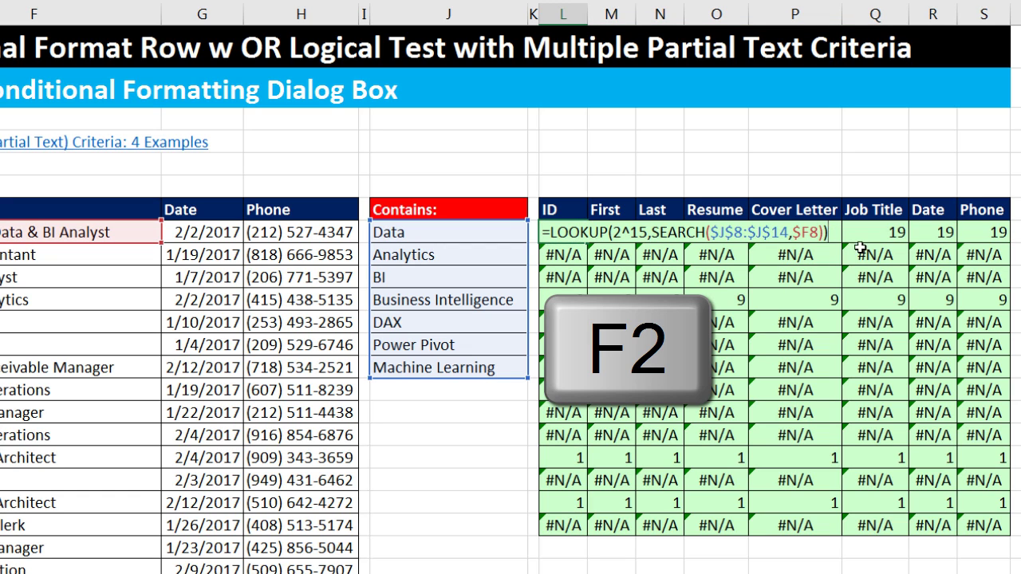
drag(837, 230, 430, 227)
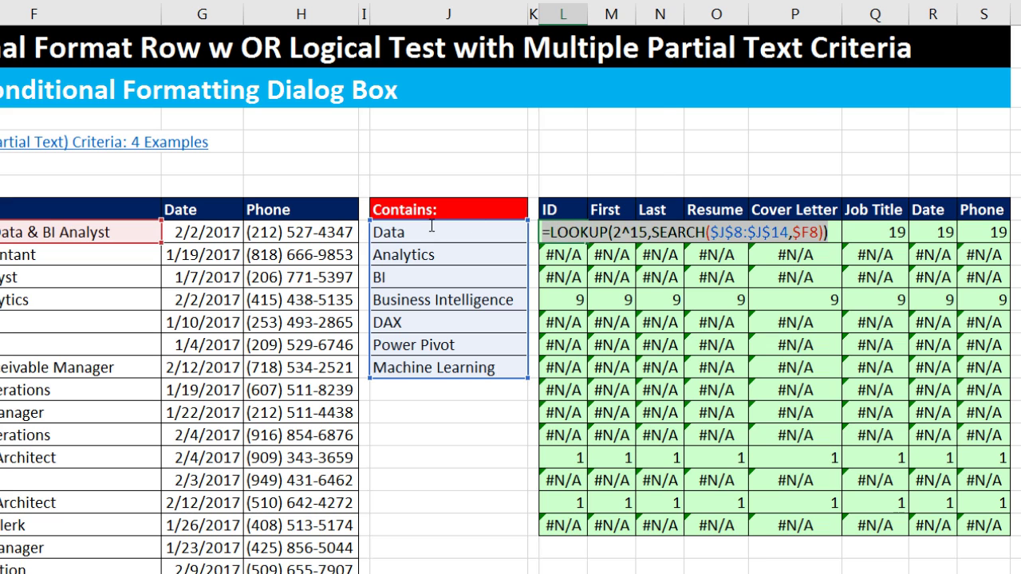
key(ctrl+c)
key(Escape)
Select all applicant records in A8:H12459, keeping A8 as the active cell
click(36, 268)
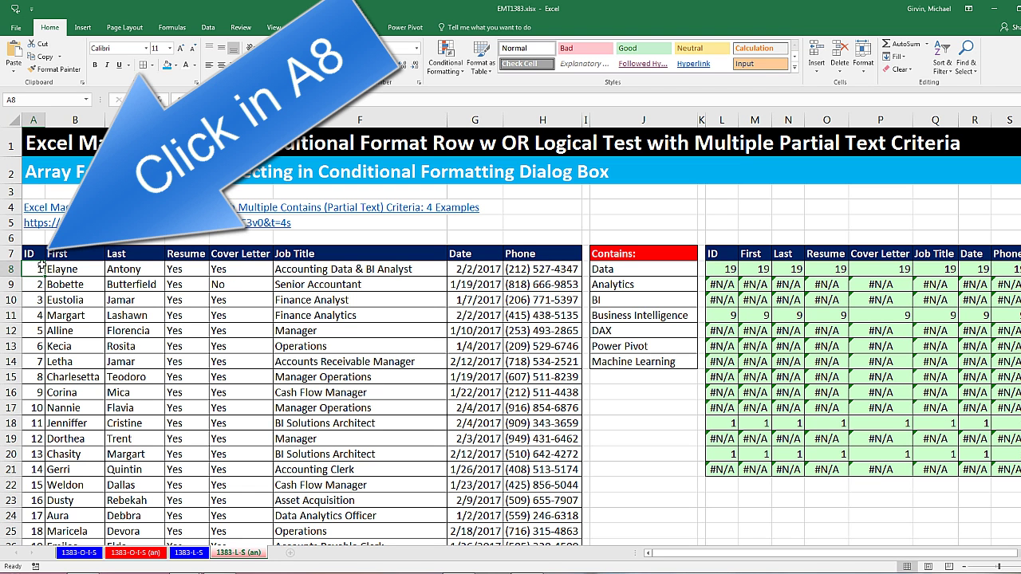
key(ctrl+shift+Right)
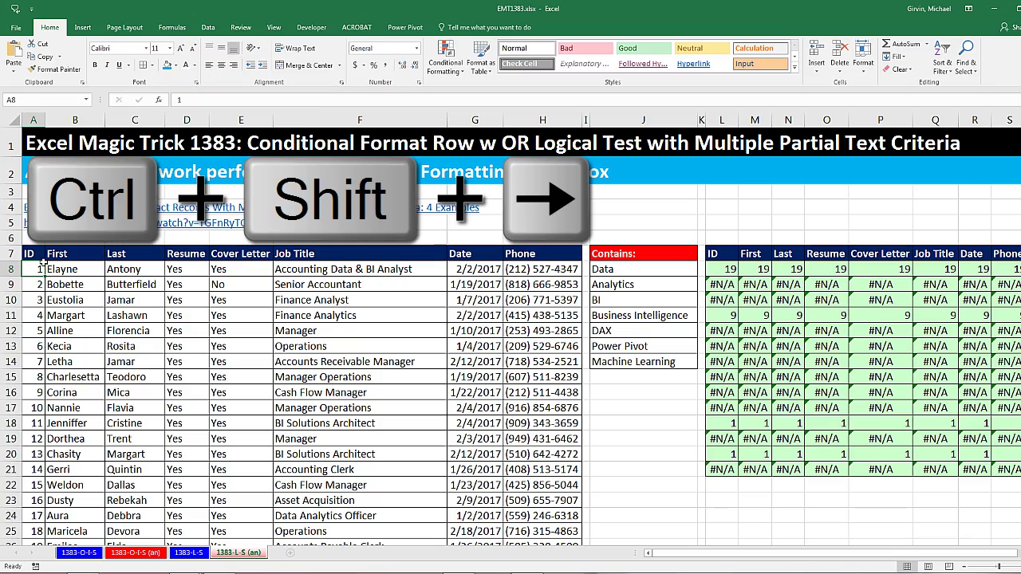
key(ctrl+shift+Down)
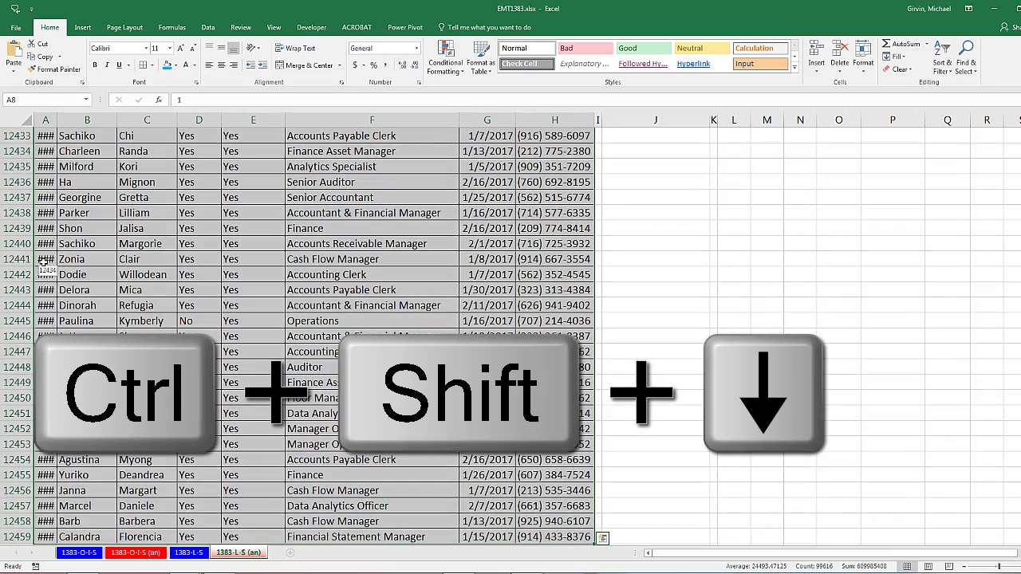
key(ctrl+BackSpace)
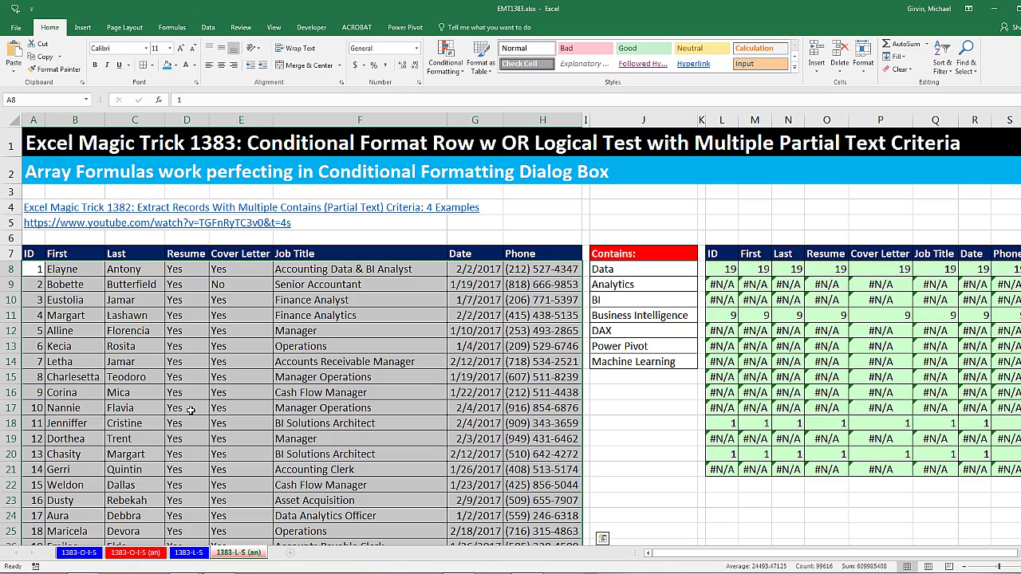
Create a formula-based conditional formatting rule for the selected records with =LOOKUP(2^15,SEARCH($J$8:$J$14,$F8))
key(alt+h)
key(l)
key(n)
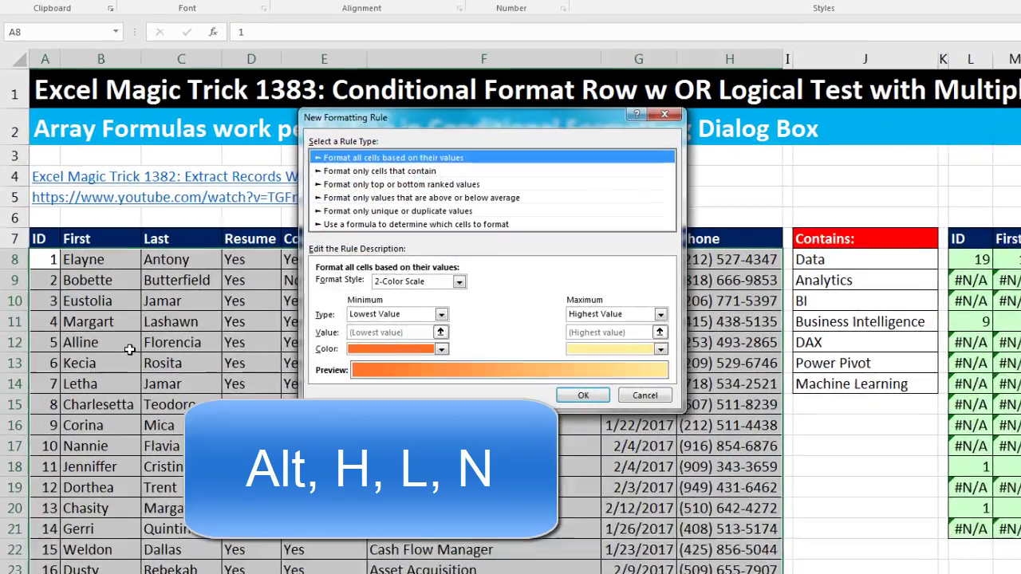
key(Page_Down)
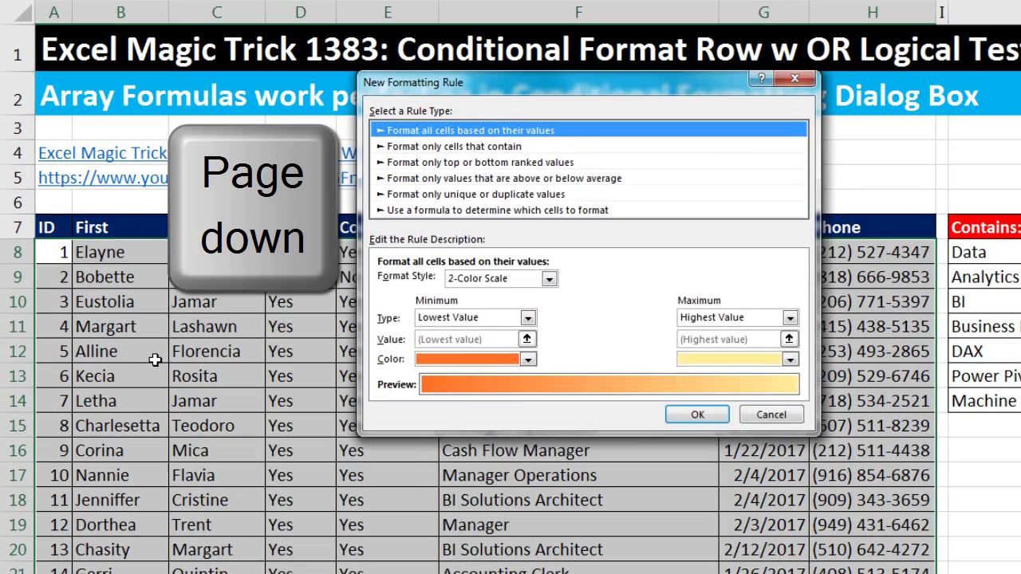
key(Tab)
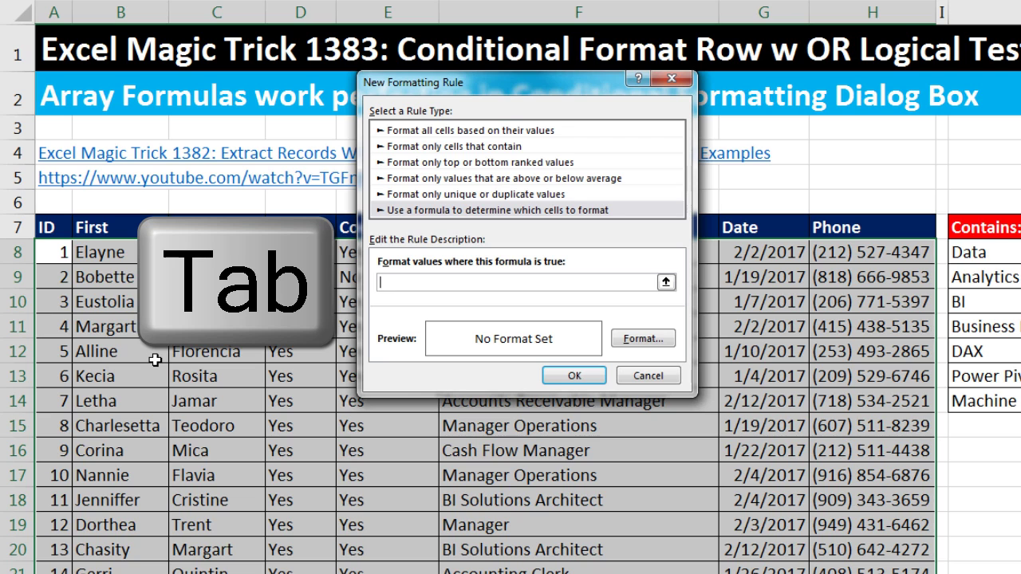
key(ctrl+v)
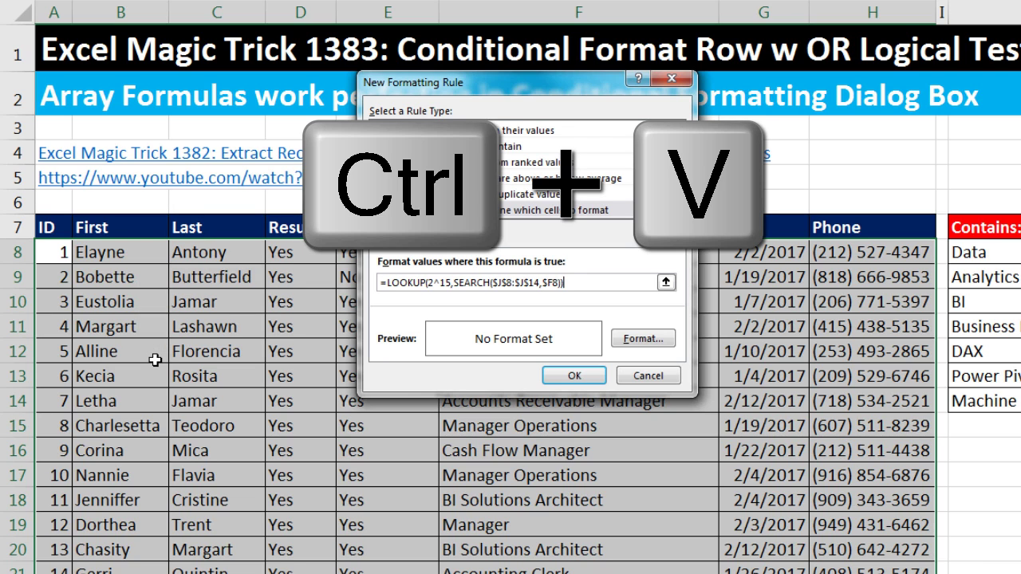
Give the rule a yellow background fill and apply it to the selected records
click(643, 341)
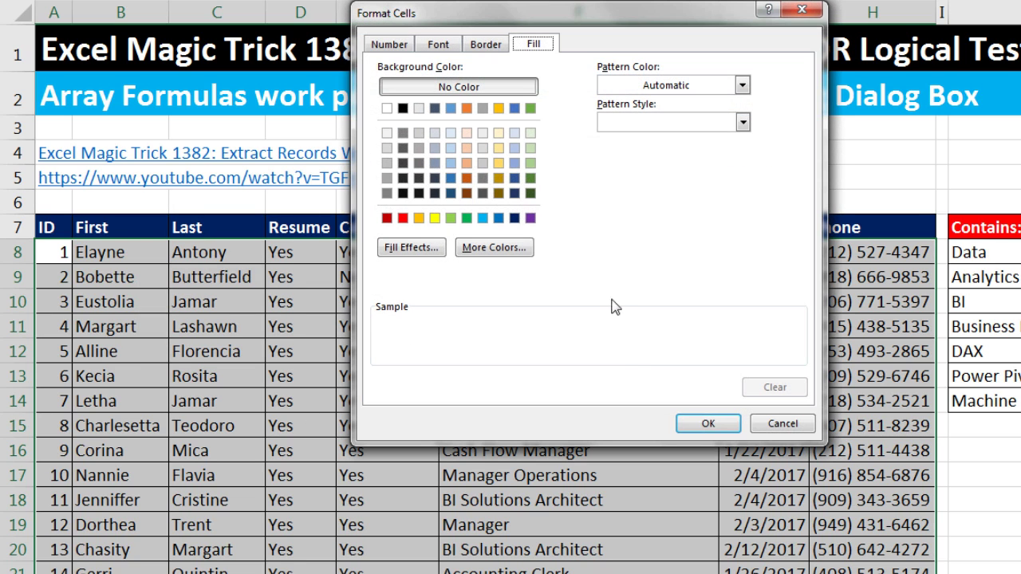
click(435, 217)
click(718, 423)
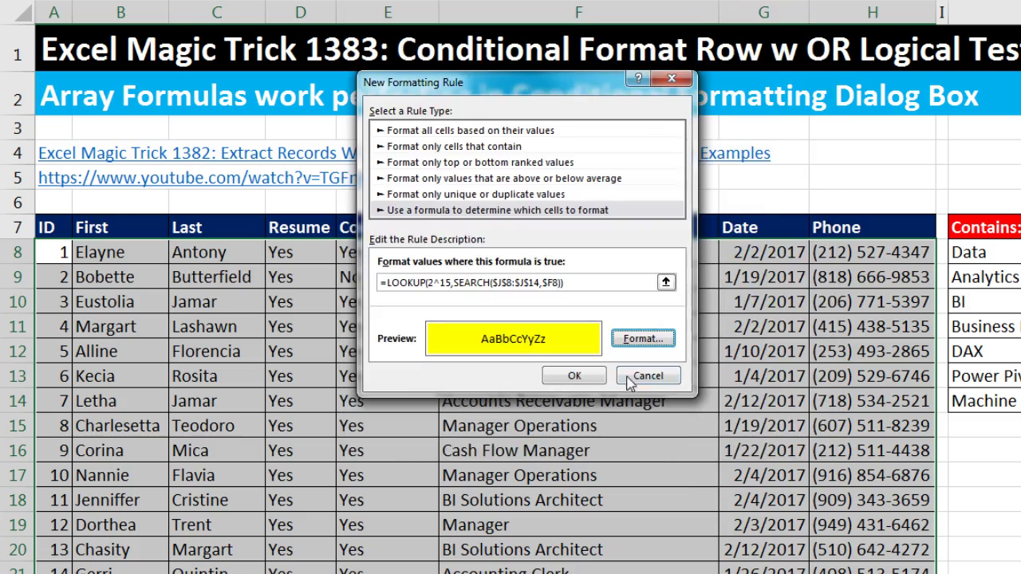
click(576, 375)
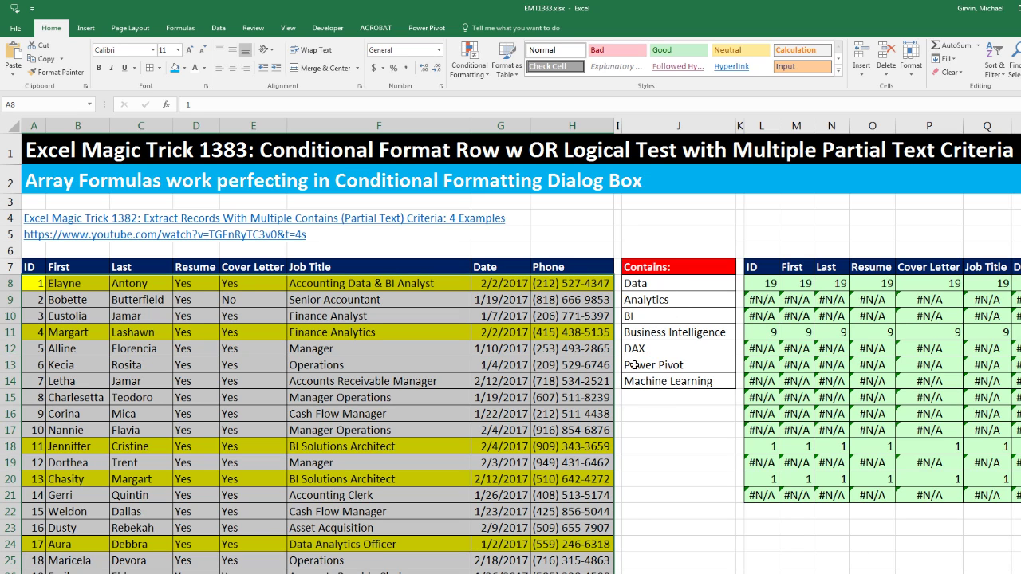
Review the LOOKUP formula in L8 and the OR array formula in L8 on the 1383-O-I-S sheet, re-entering both unchanged
double_click(762, 284)
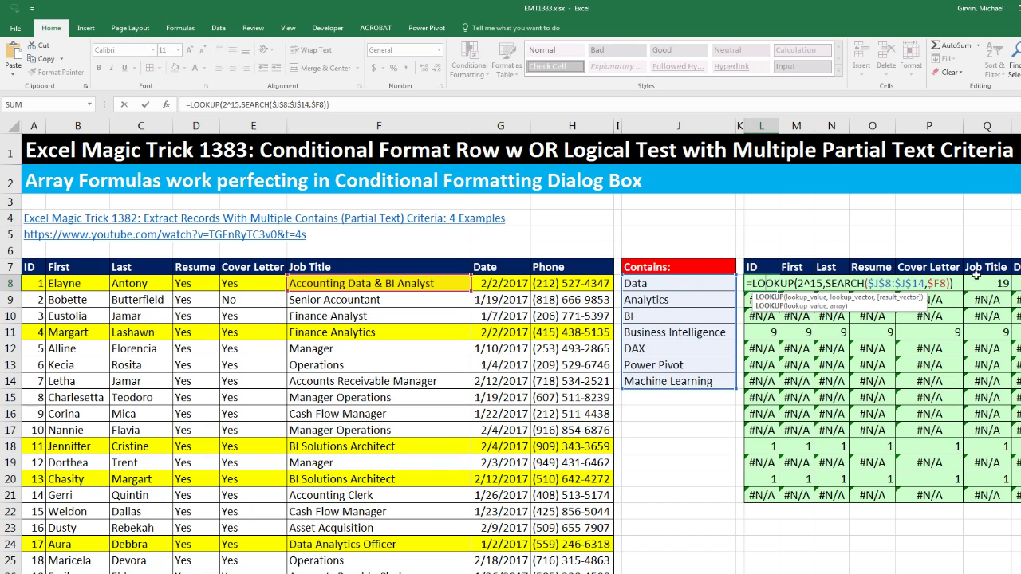
key(ctrl+Return)
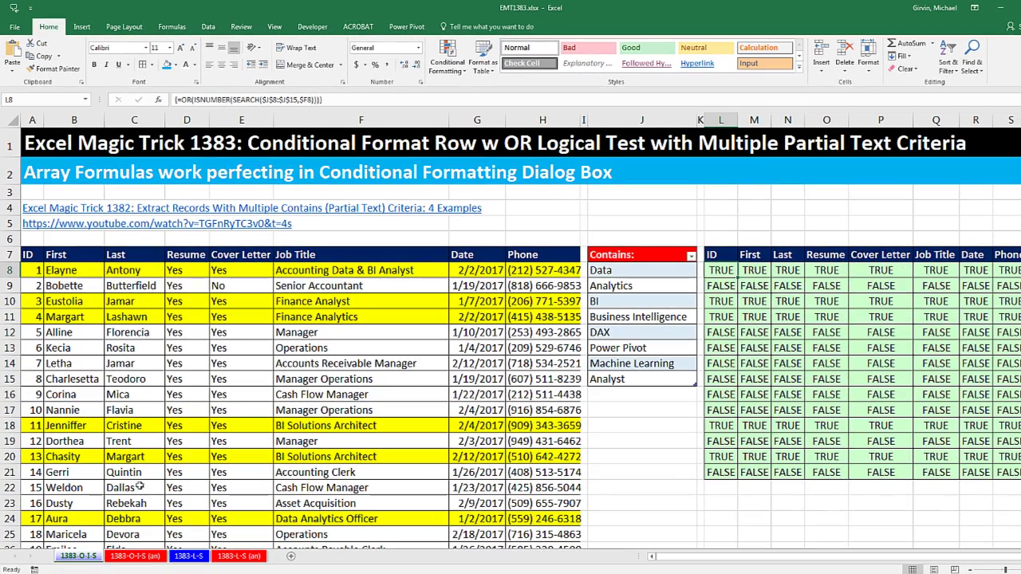
key(F2)
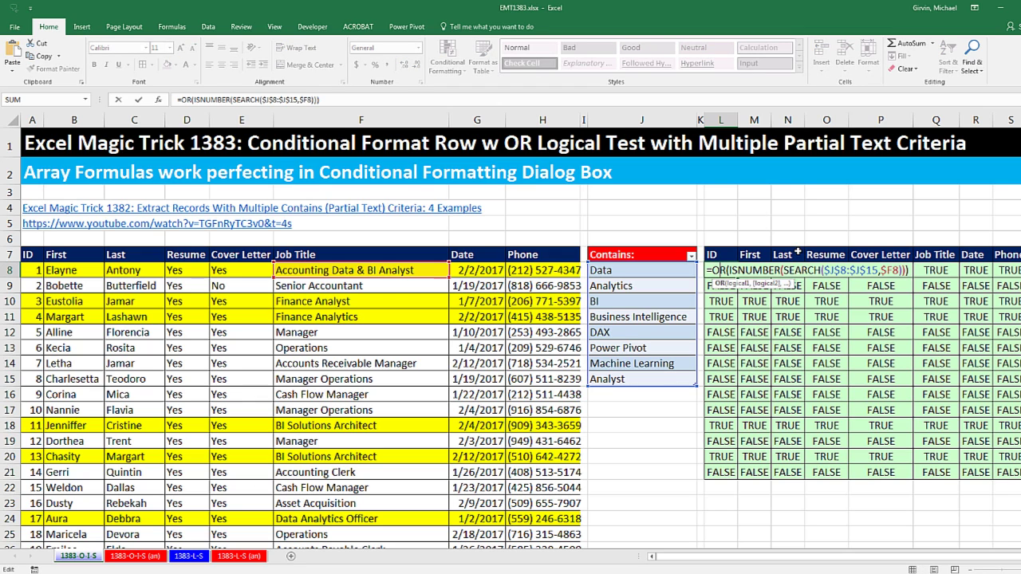
key(ctrl+shift+Return)
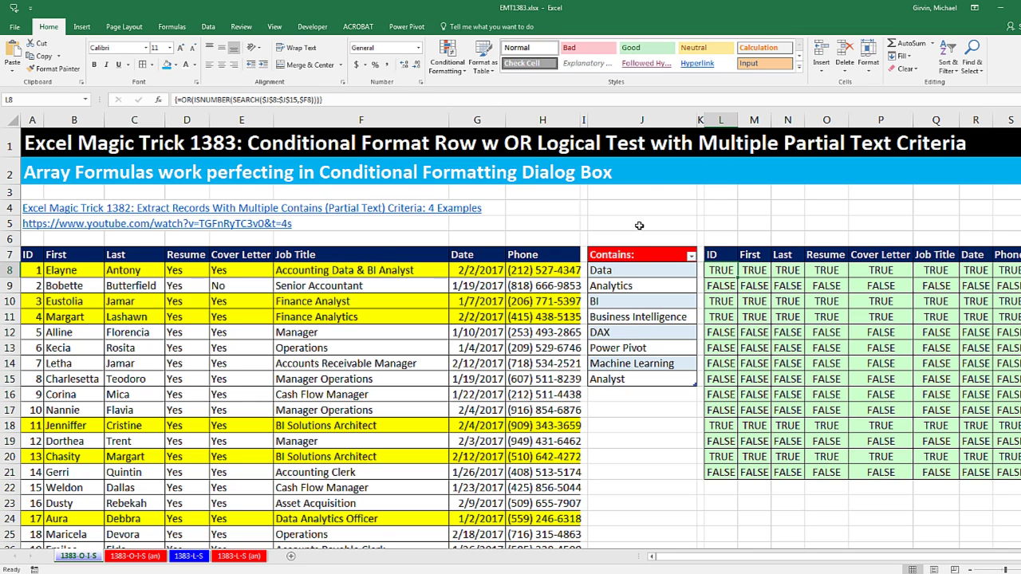